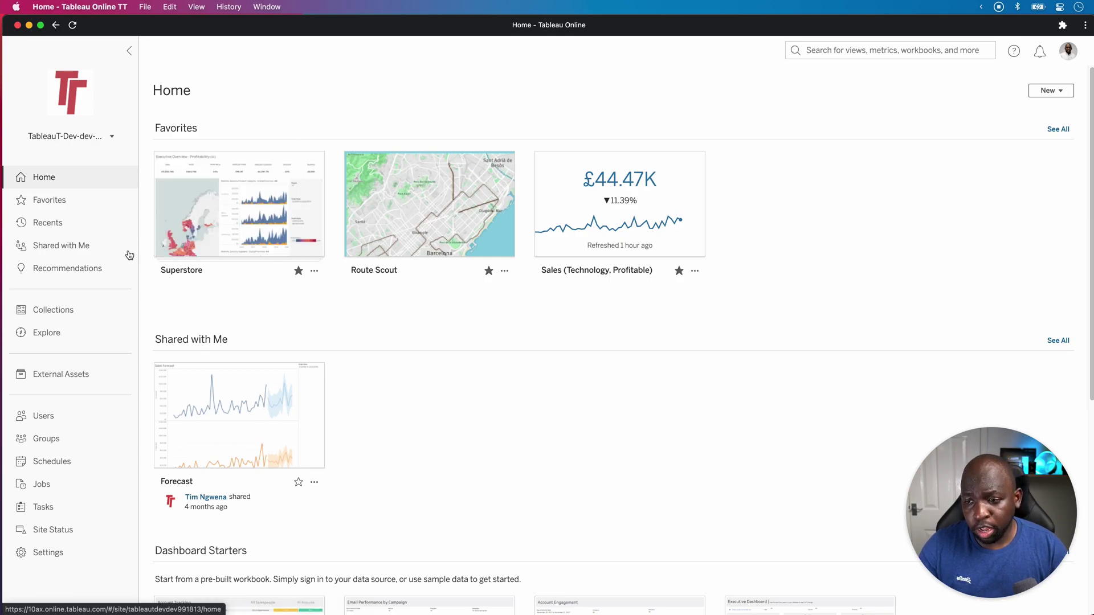
Step: In Explore, list All Flows and open the Superstore flow's overview page
click(50, 337)
click(280, 90)
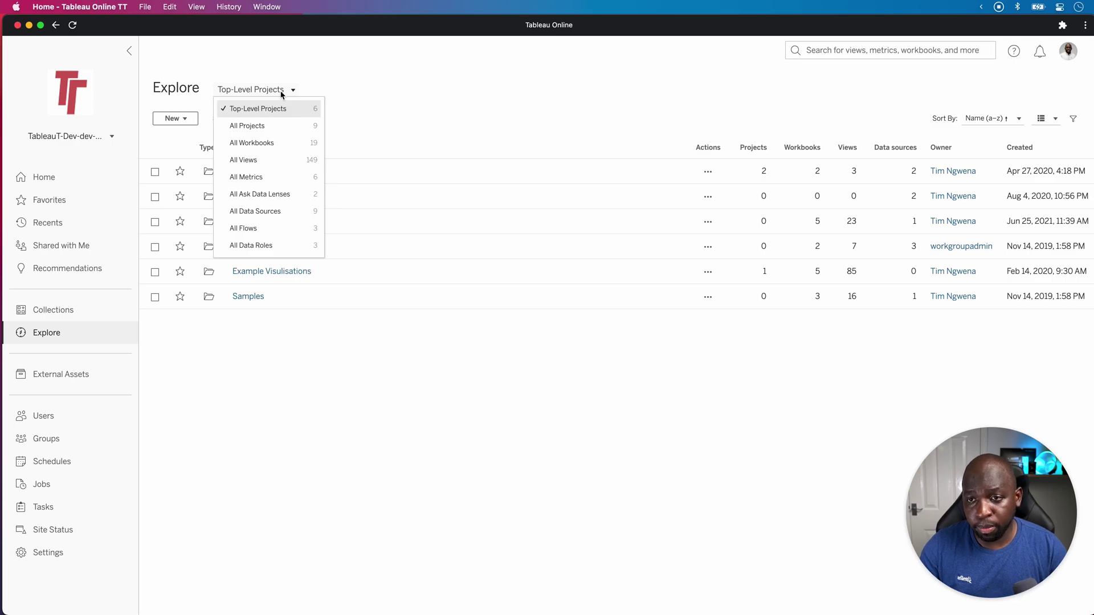
click(286, 229)
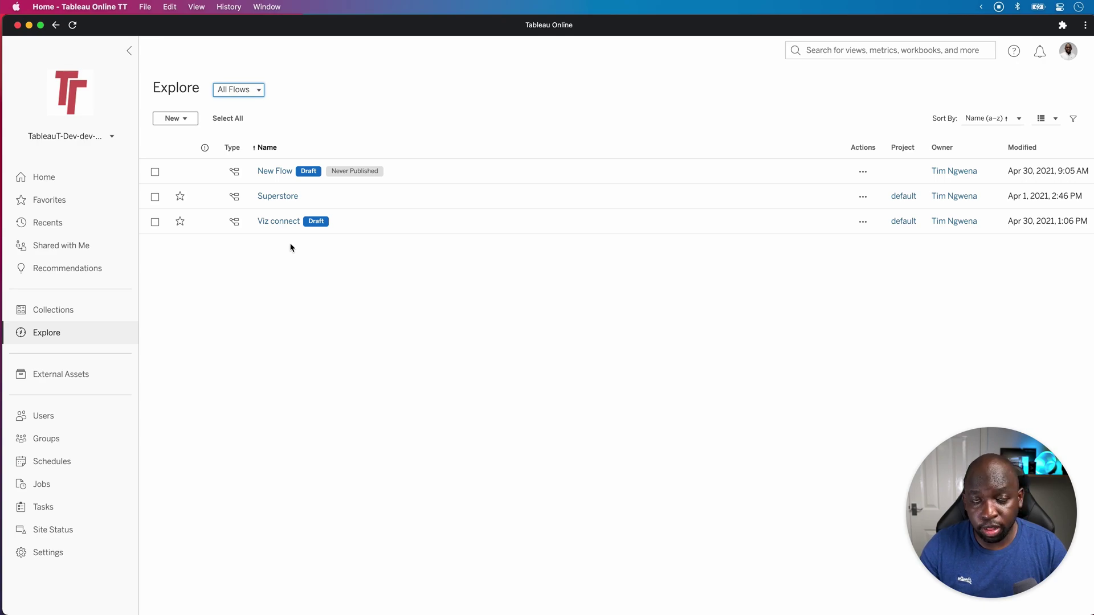
click(291, 199)
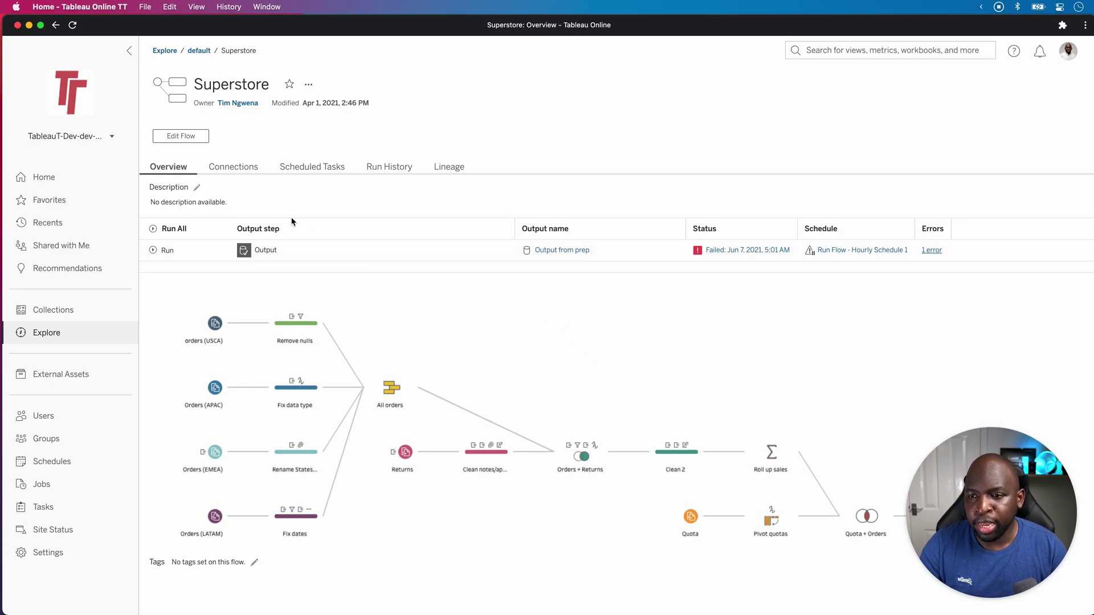
Step: Open the Superstore flow in the web editor and show the Add menu for All orders
click(181, 136)
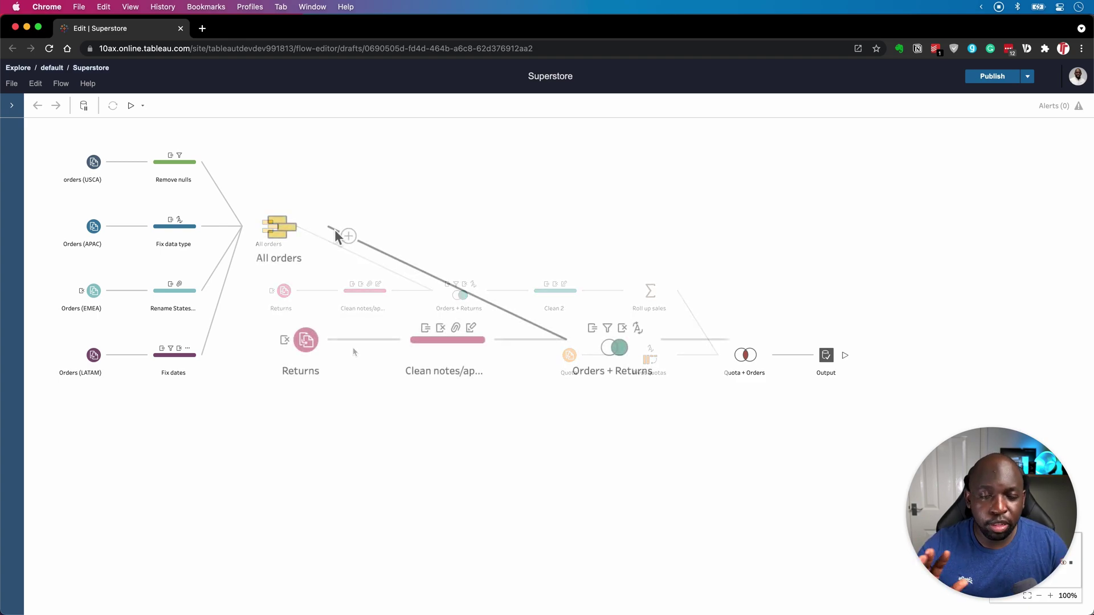
click(333, 227)
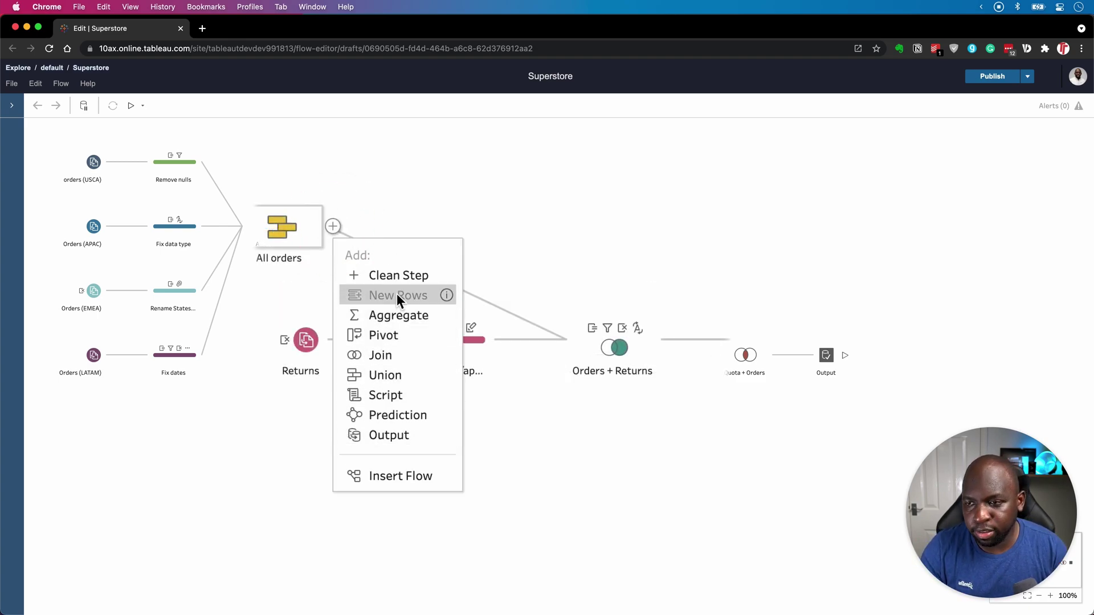
mouse_move(399, 288)
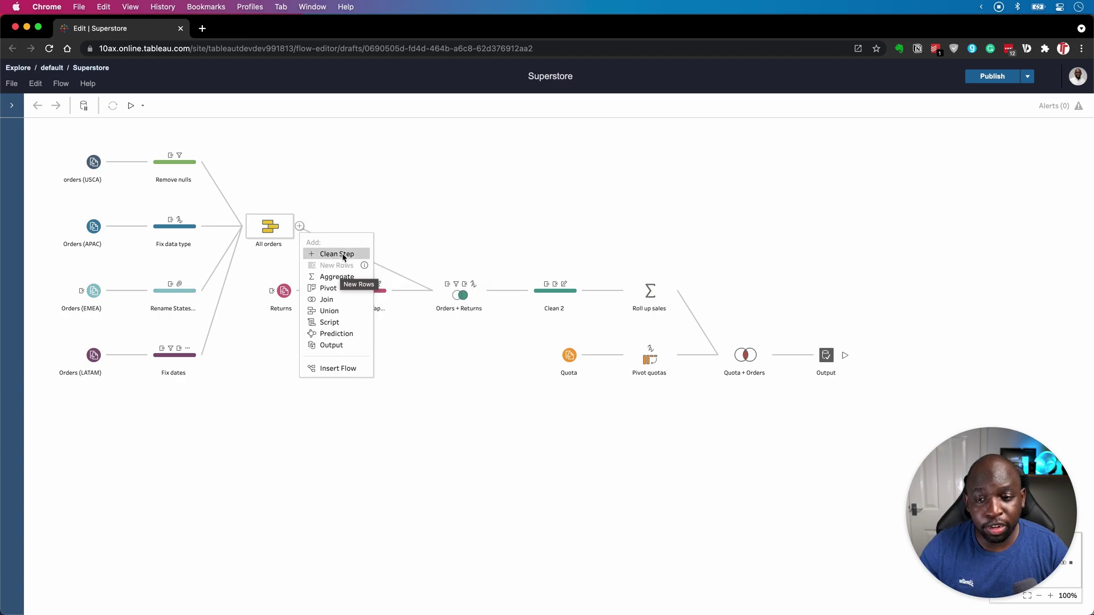
Step: Add a Clean step after All orders, creating Clean 5 with 22 fields
key(Return)
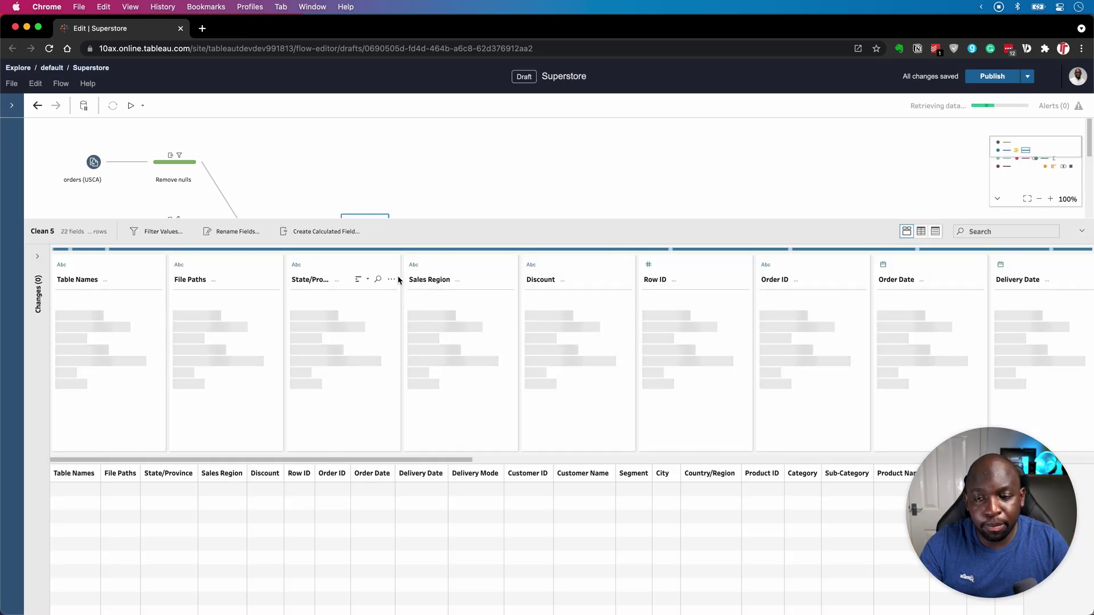
scroll(440, 203, down, 2)
scroll(440, 203, down, 2)
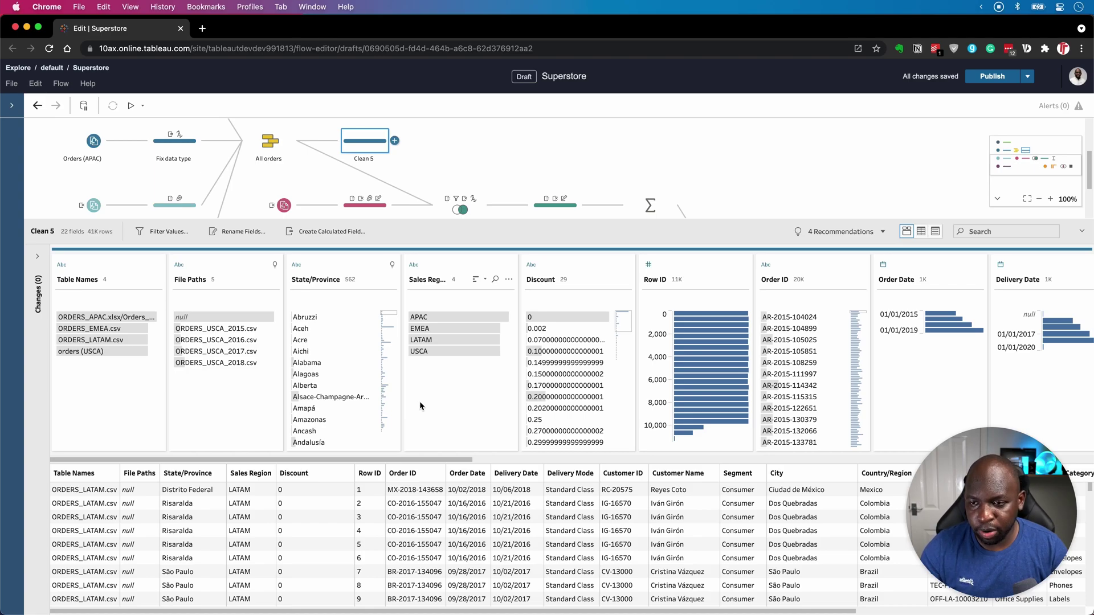
key(ctrl)
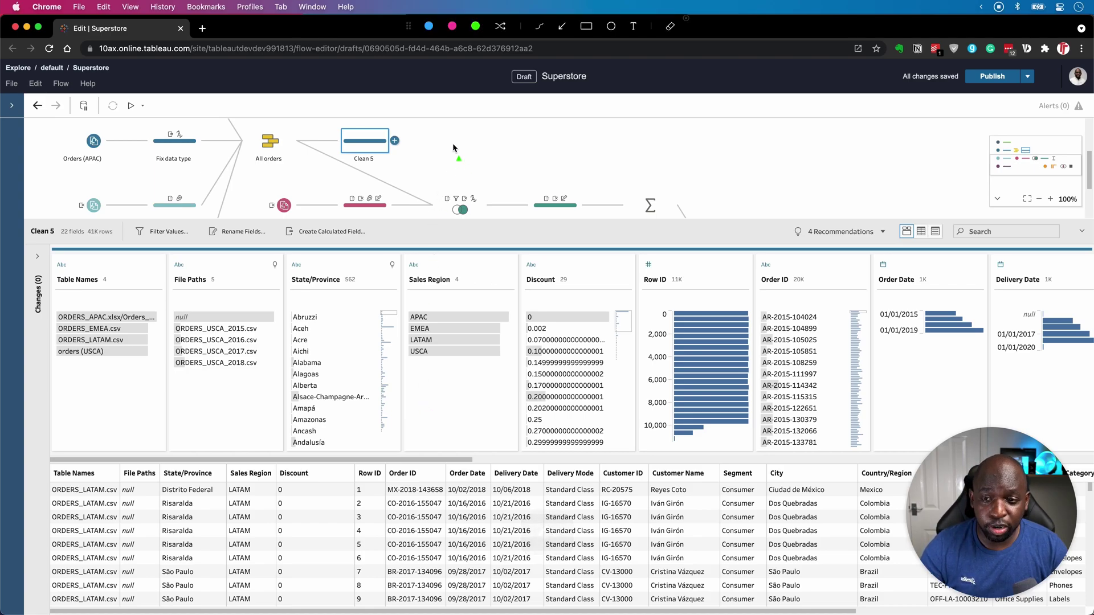
drag(453, 144, 267, 232)
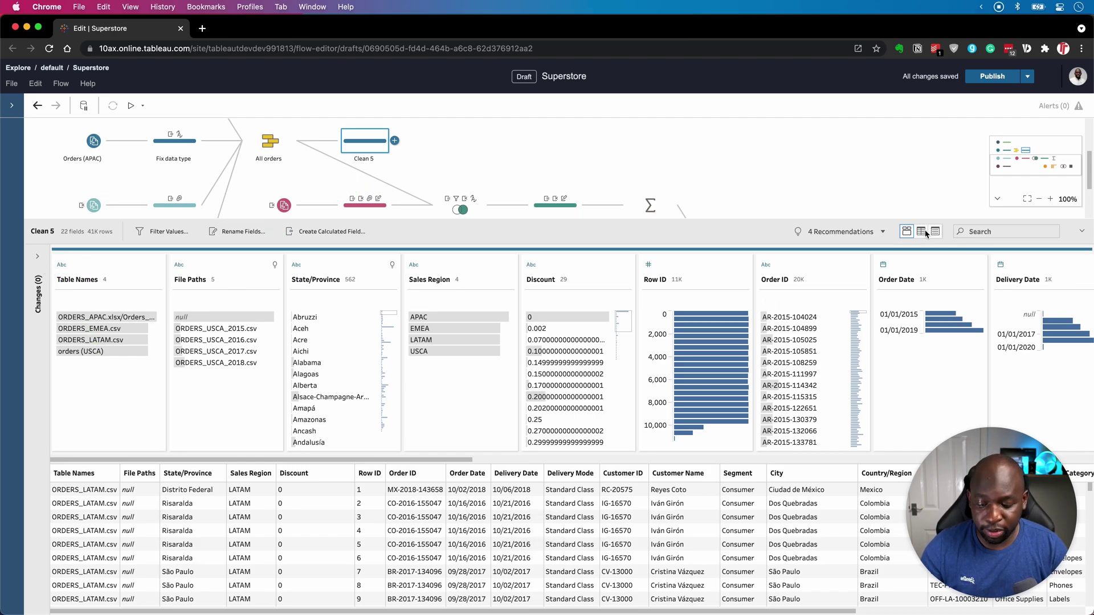
drag(712, 181, 919, 238)
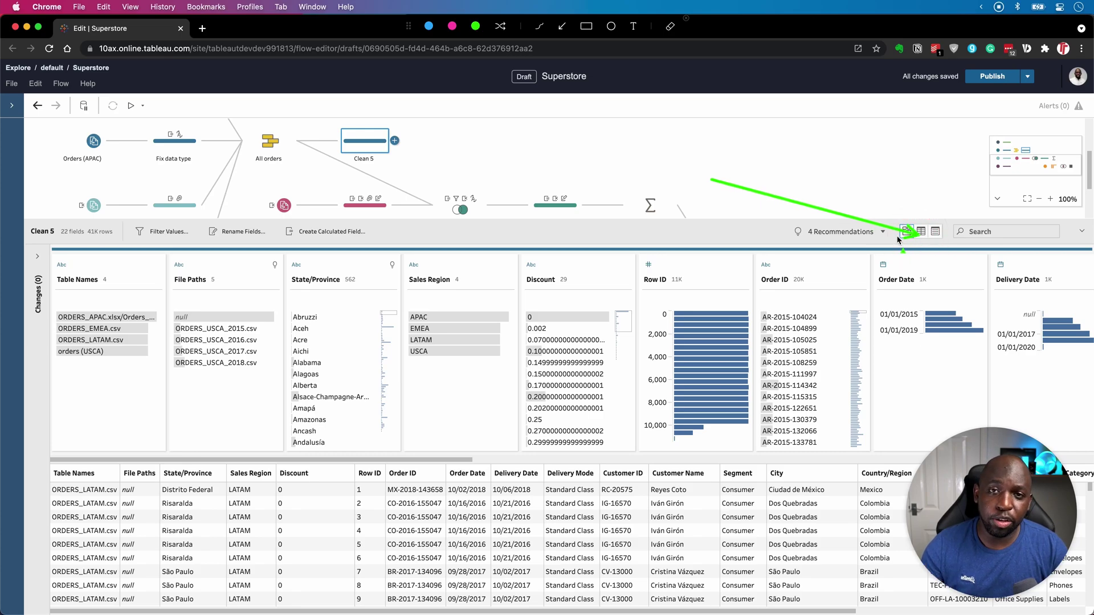
Step: Show Clean 5's fields as a list, then close its details pane
click(935, 232)
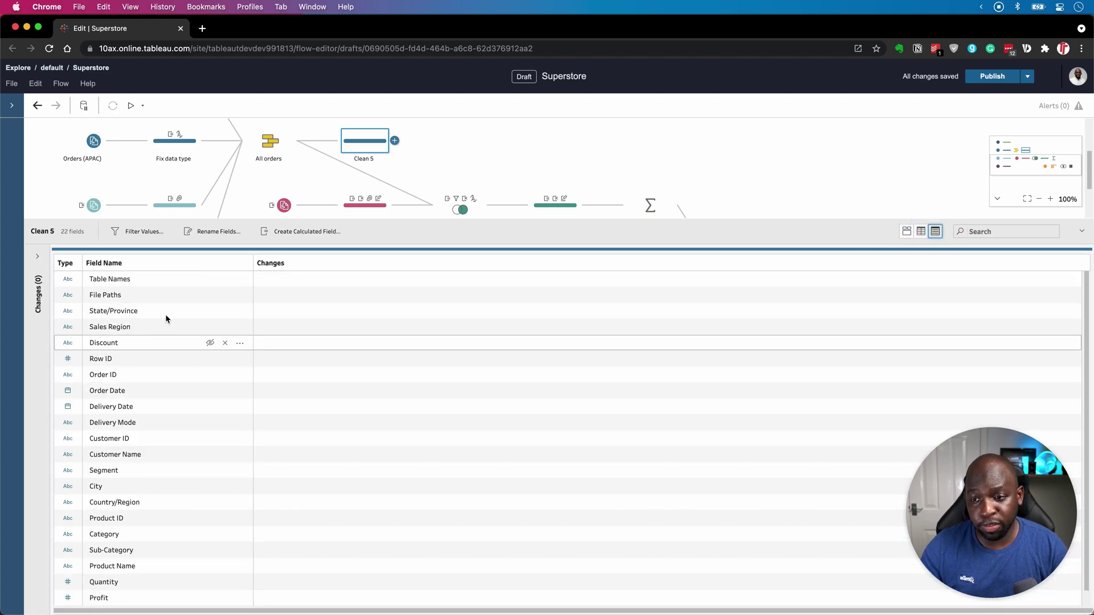
double_click(142, 279)
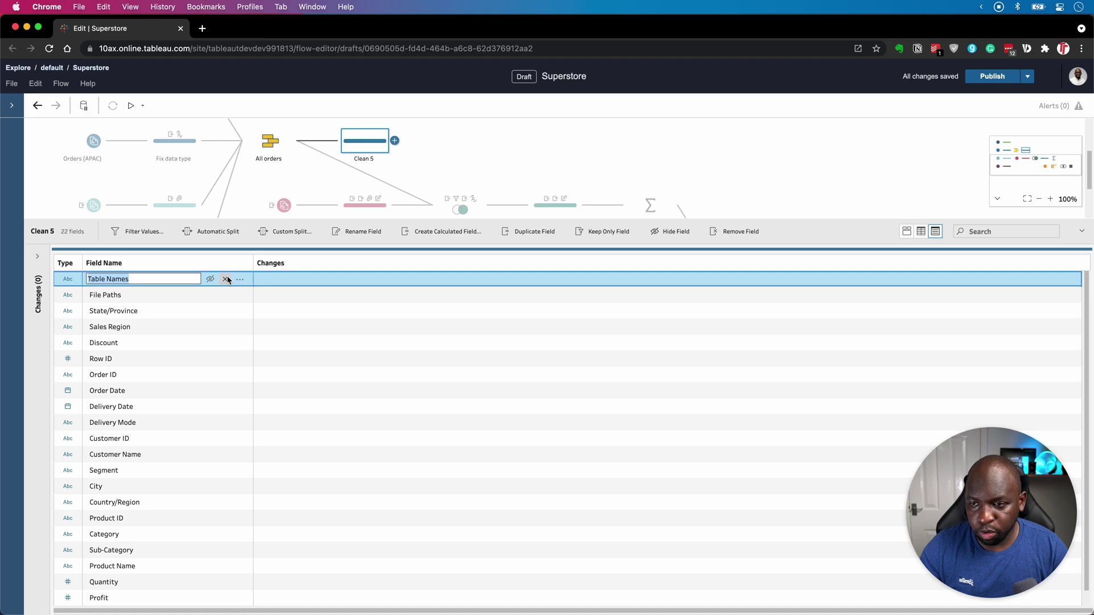
click(906, 230)
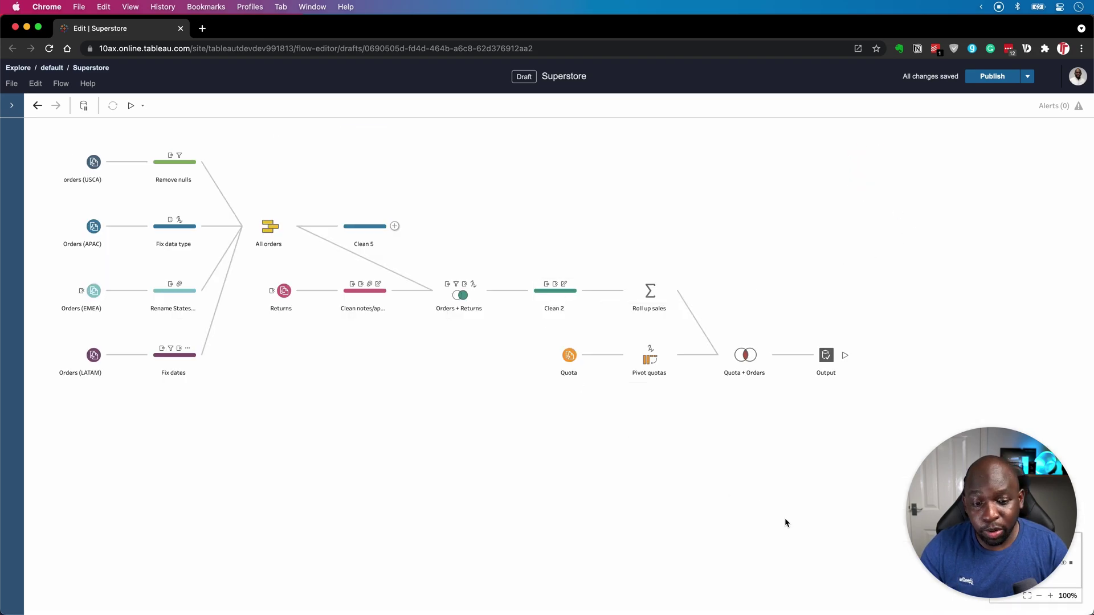
Step: Reopen Clean 5 as profile cards and bring up the bulk Rename Fields panel
click(367, 228)
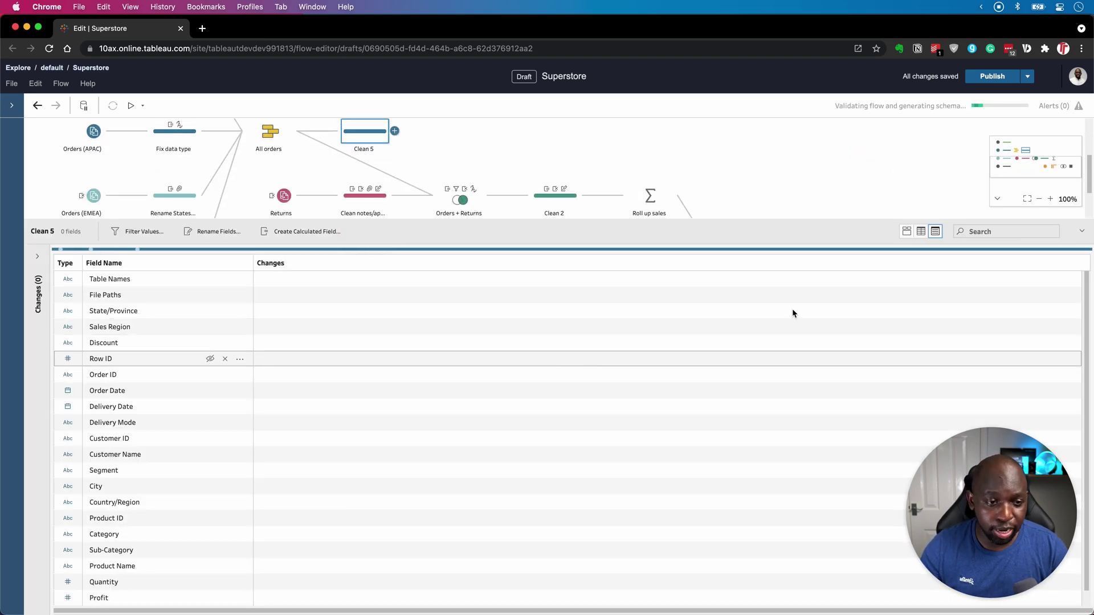
click(906, 231)
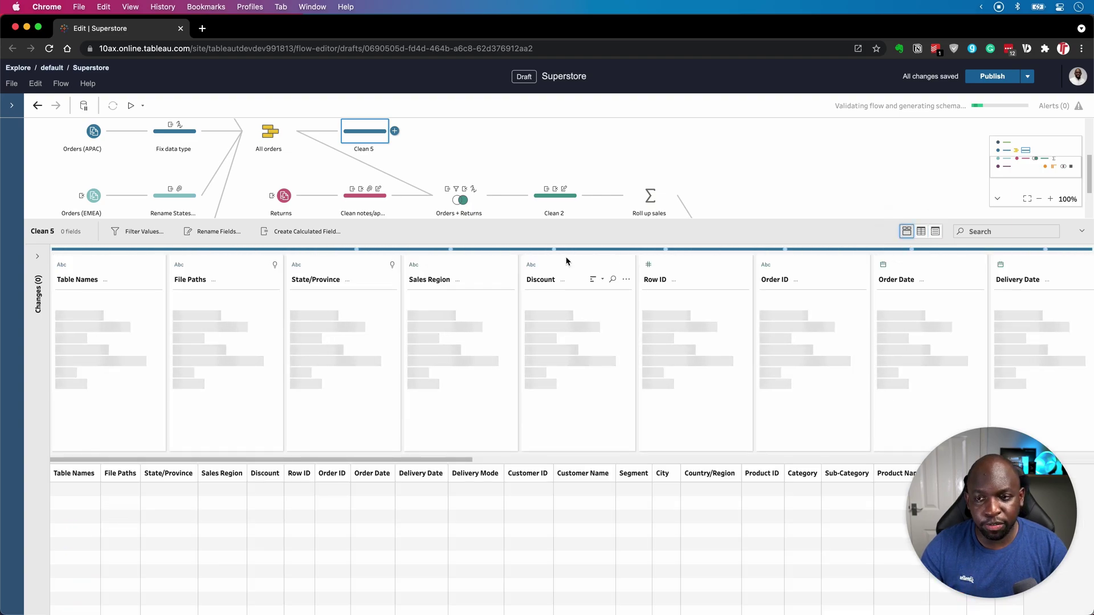
click(227, 232)
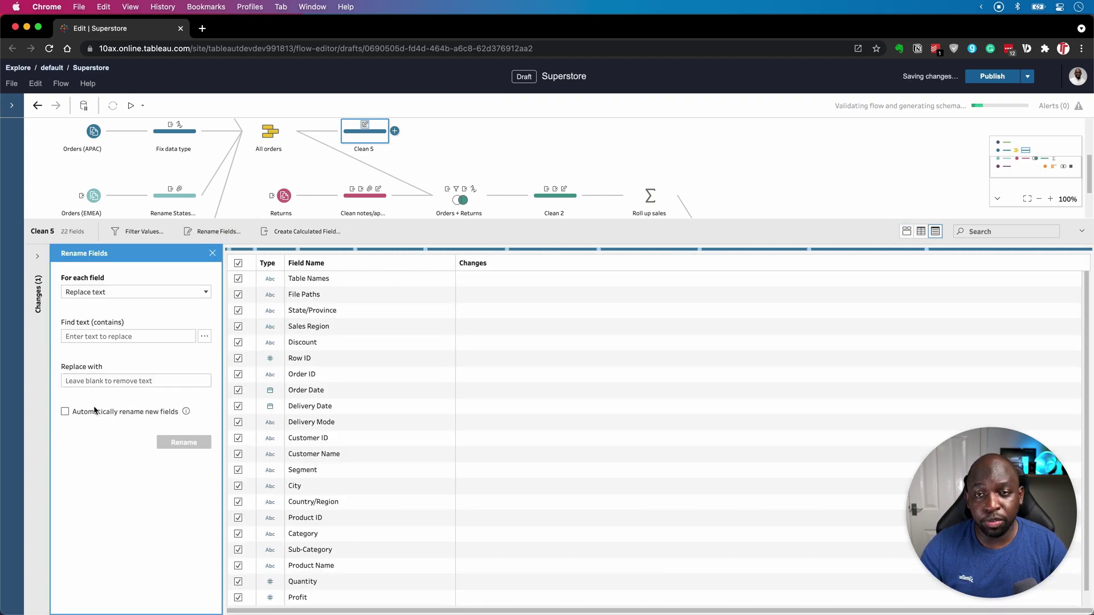
key(ctrl)
mouse_move(412, 126)
mouse_down()
mouse_move(276, 188)
mouse_move(190, 291)
mouse_up()
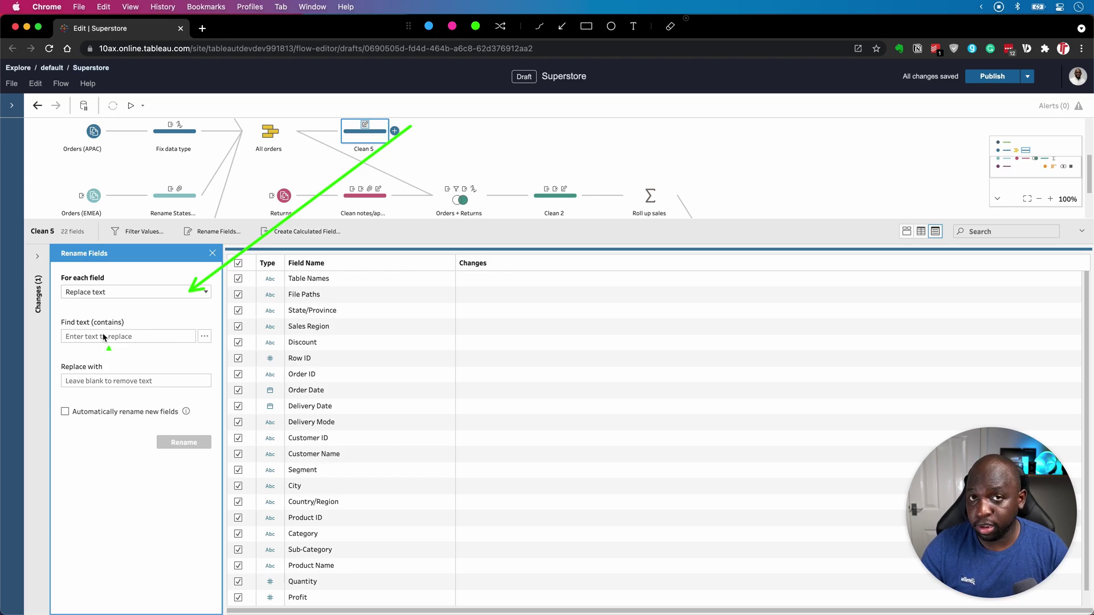
Step: Set Replace text to find 'ID' and replace it with 'identifiers', previewing four fields
click(205, 293)
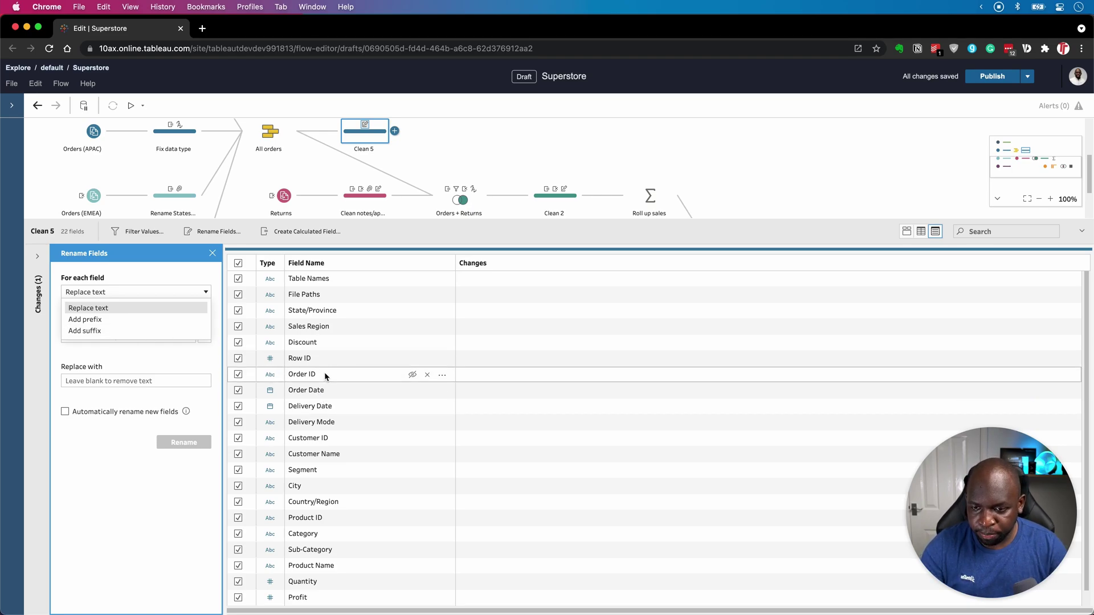
click(108, 308)
click(114, 338)
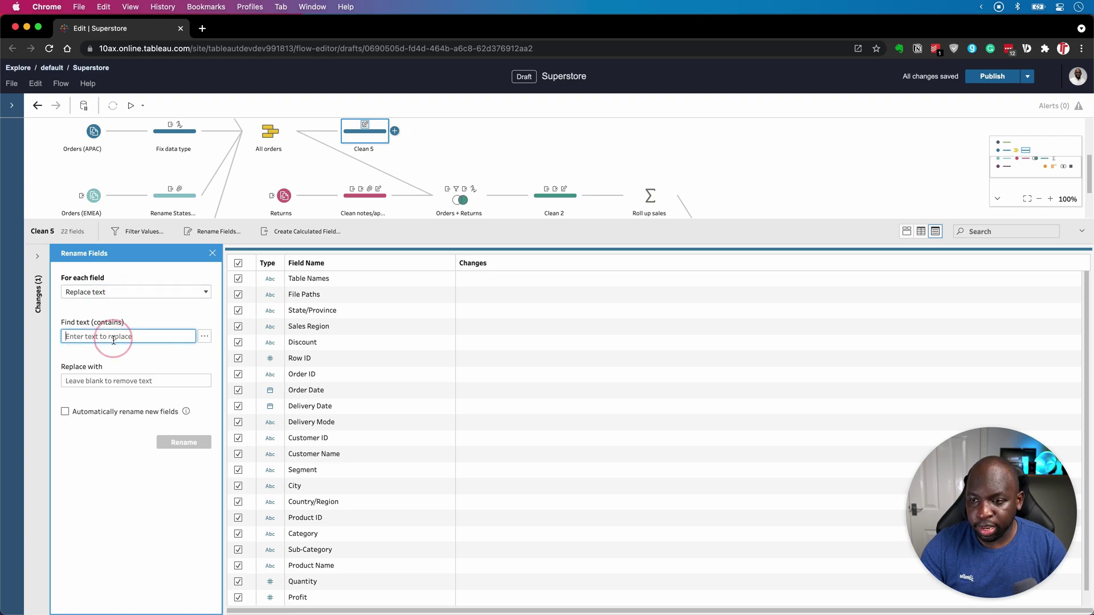
text(ID)
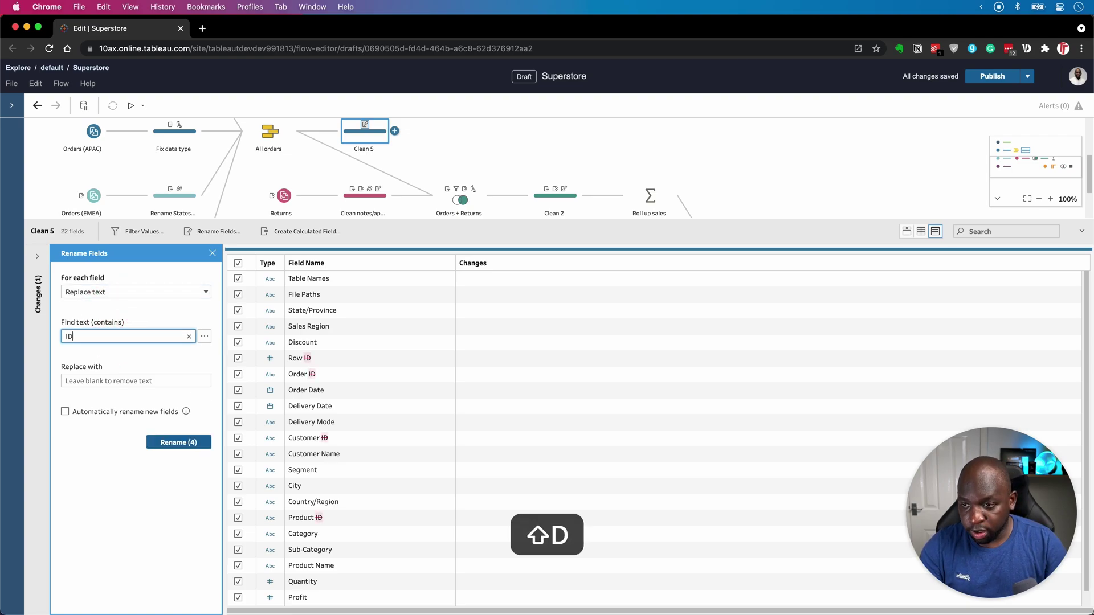
click(145, 380)
text(i)
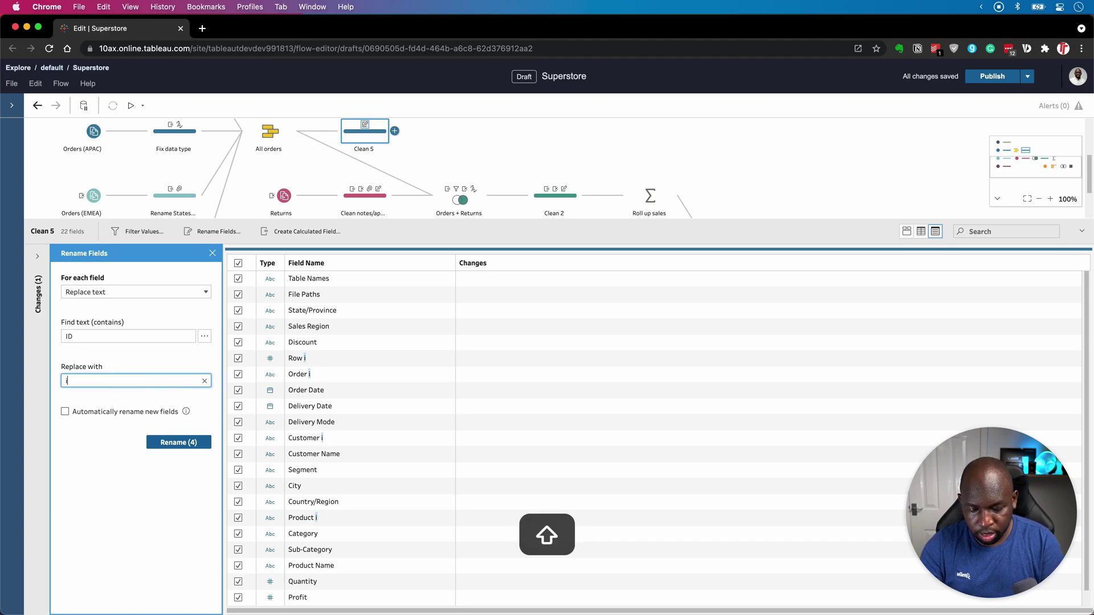
text(dentifiers)
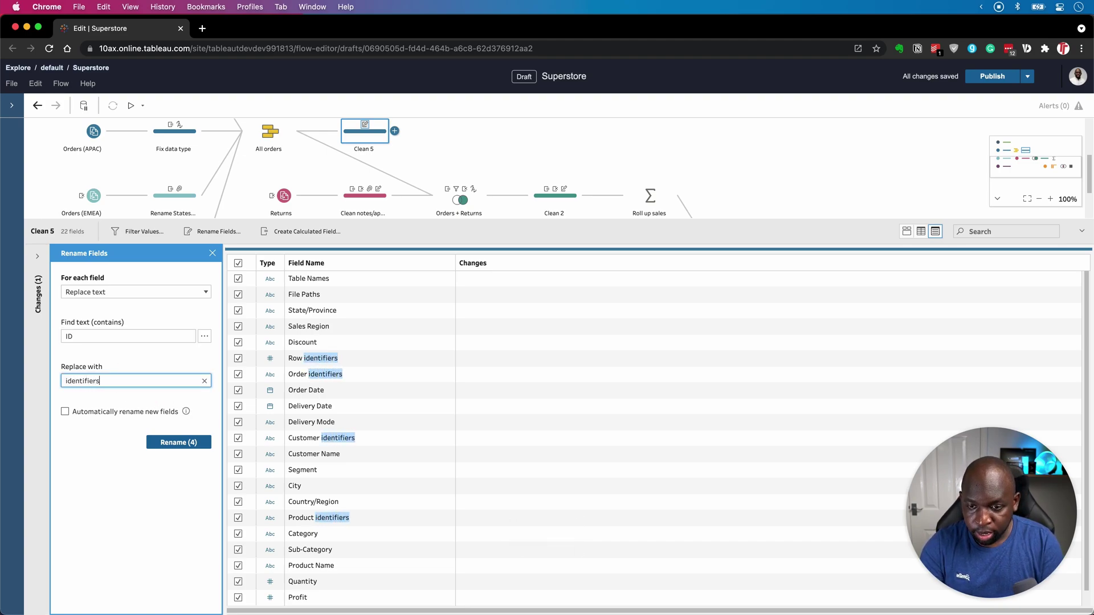
key(ctrl)
mouse_move(160, 369)
mouse_down()
mouse_move(302, 358)
mouse_move(225, 386)
mouse_up()
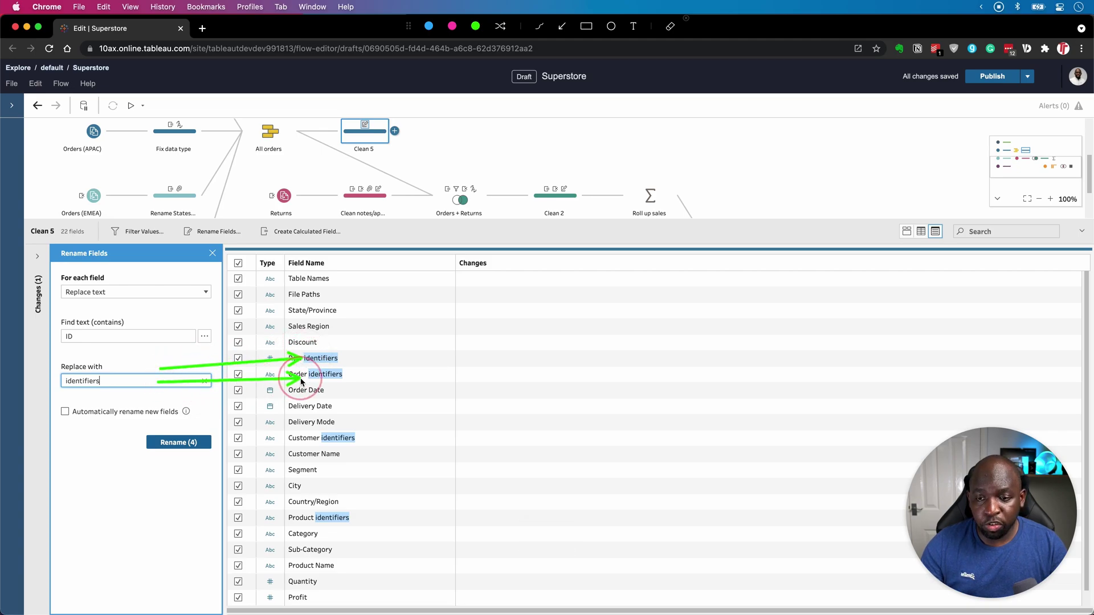
mouse_move(148, 392)
mouse_down()
mouse_move(257, 436)
mouse_move(308, 438)
mouse_up()
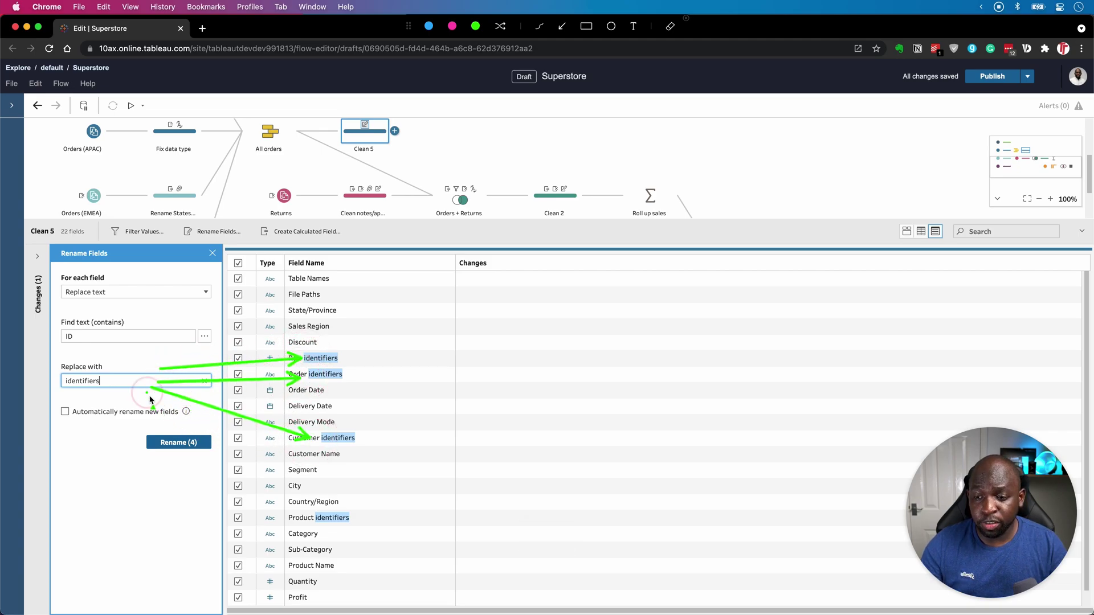
drag(149, 392, 319, 515)
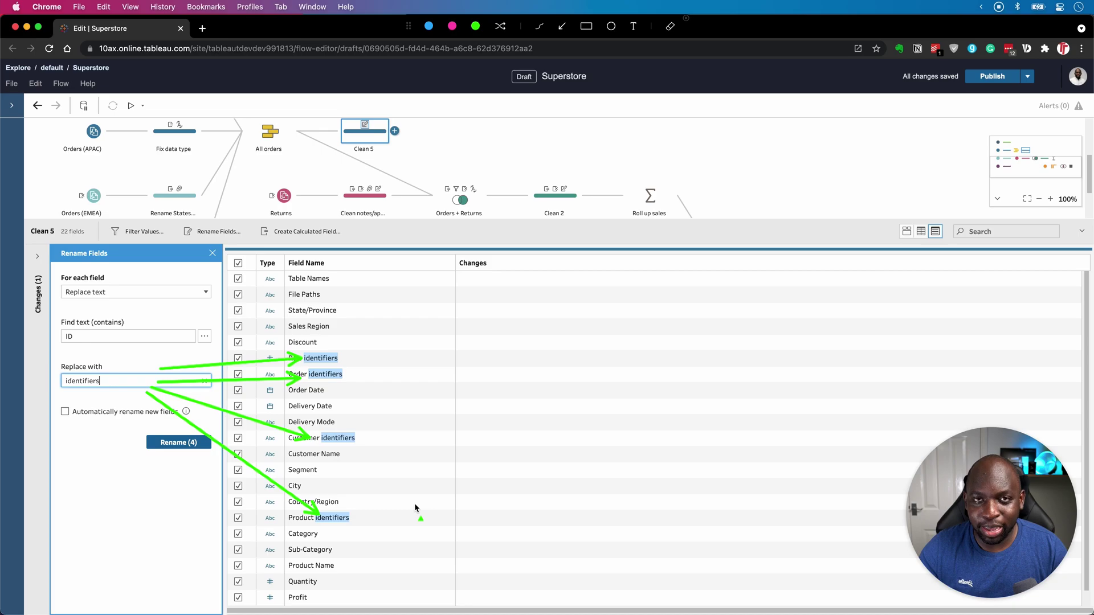
Step: Make the rename also apply to fields added later
key(ctrl)
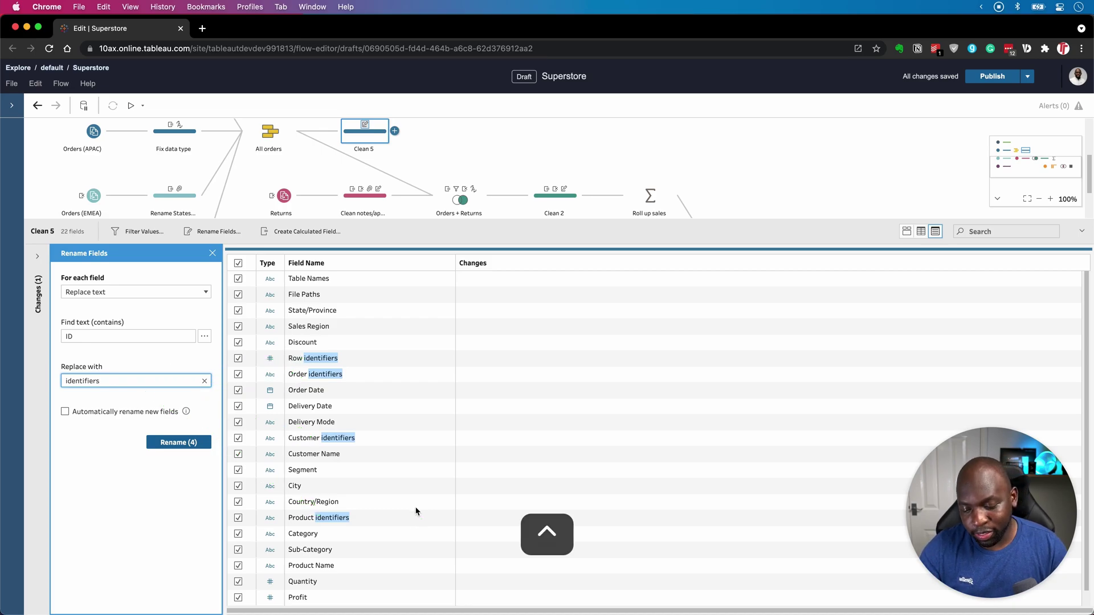
click(65, 412)
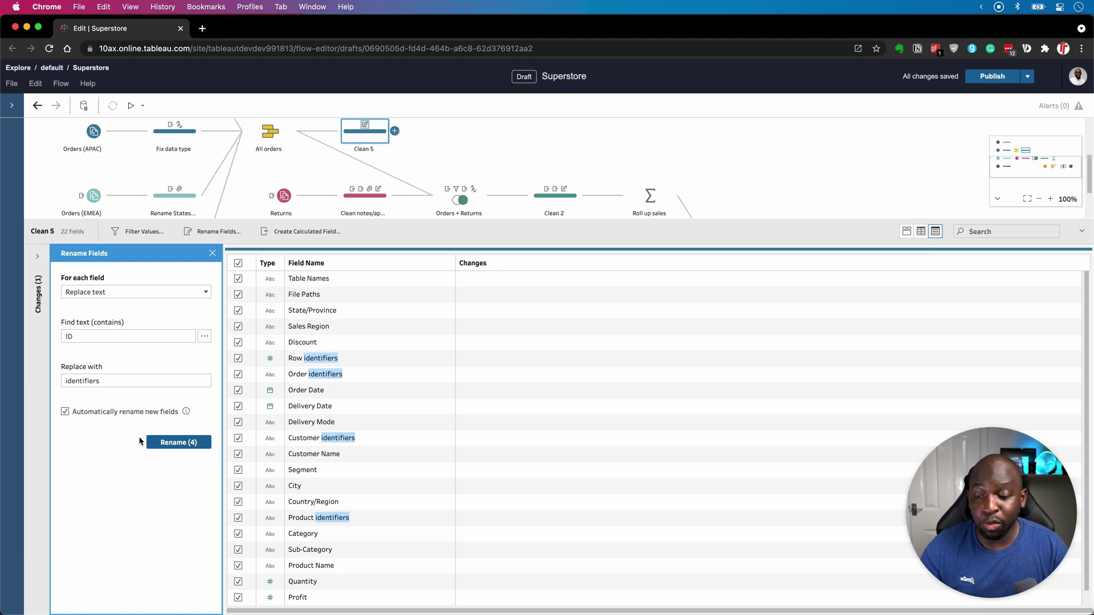
key(ctrl)
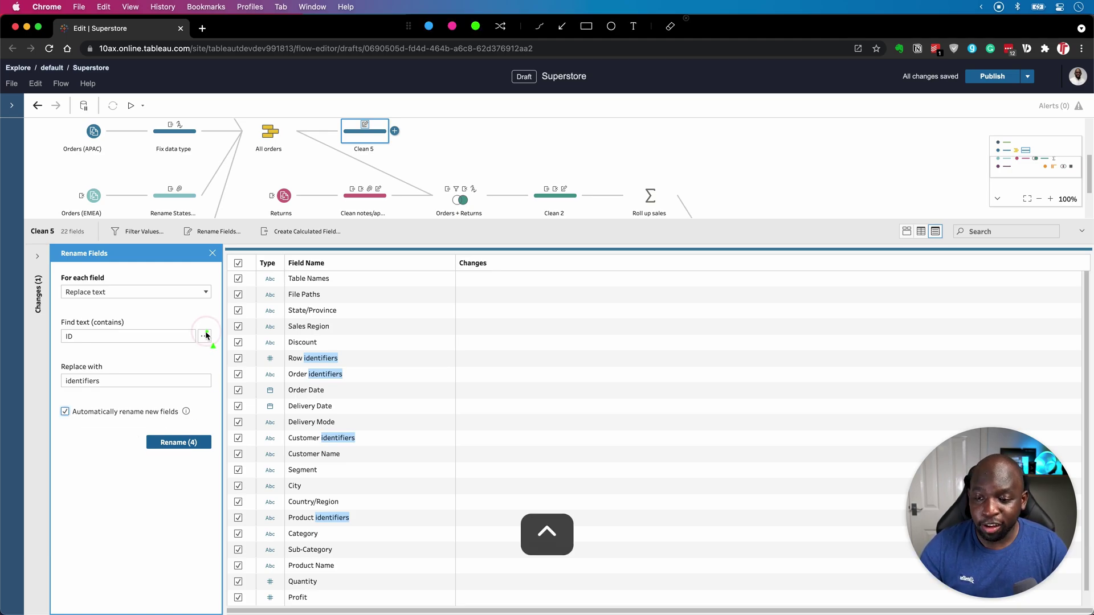
drag(205, 331, 87, 408)
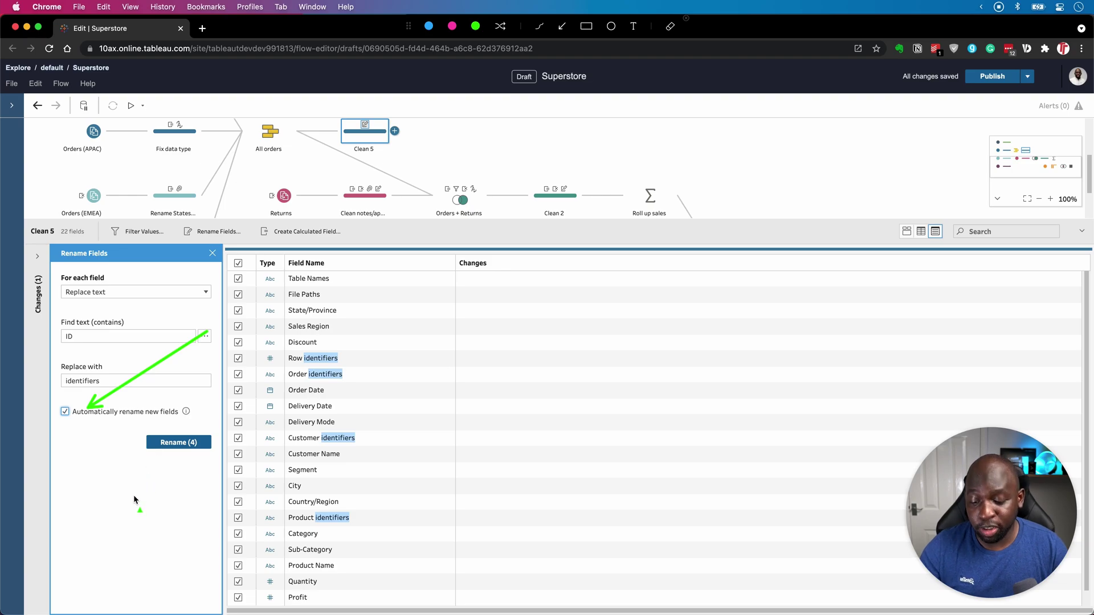
key(ctrl)
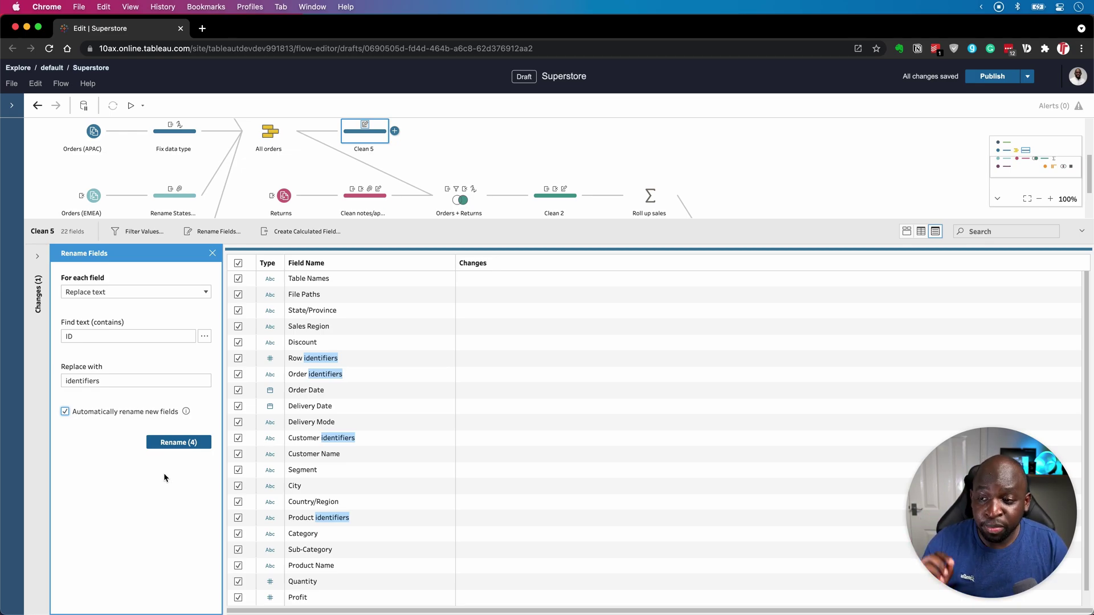
Step: Switch the rename method to Add prefix and add a dash after 'identifiers'
click(208, 293)
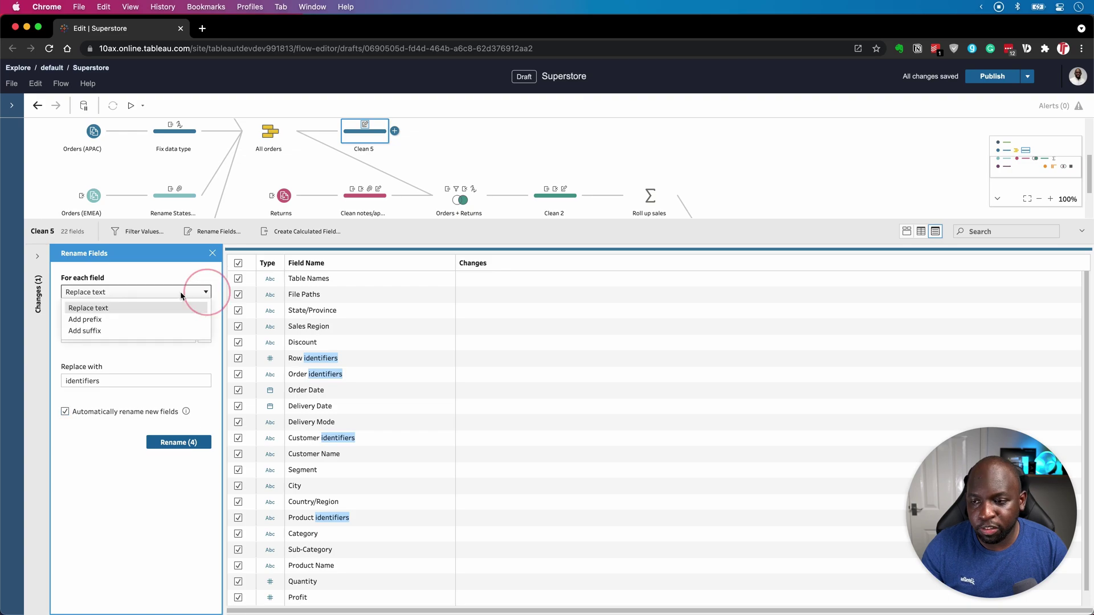
click(101, 320)
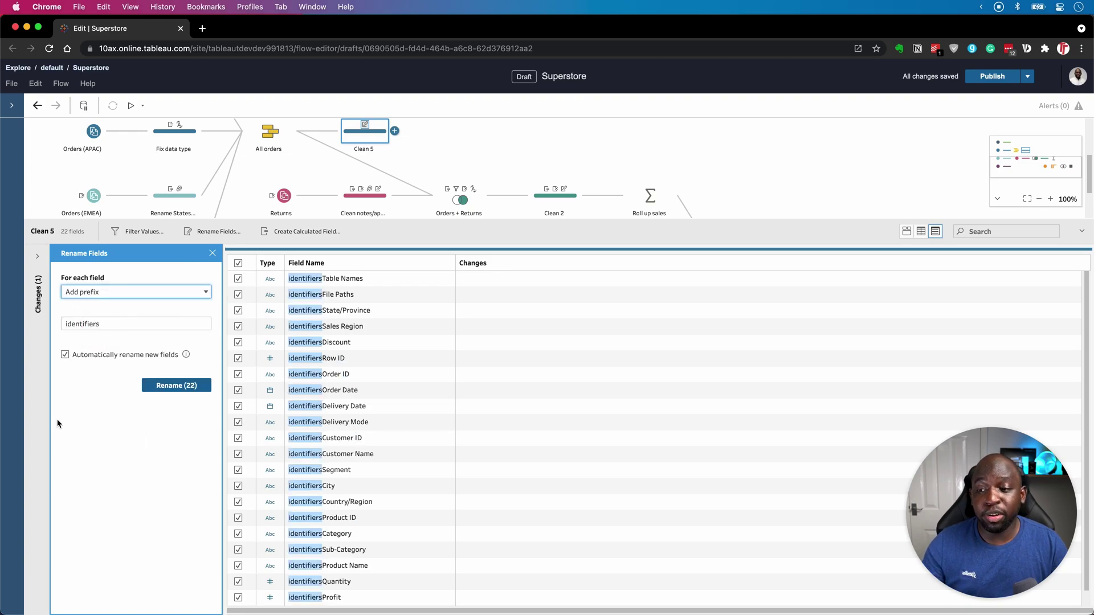
double_click(94, 323)
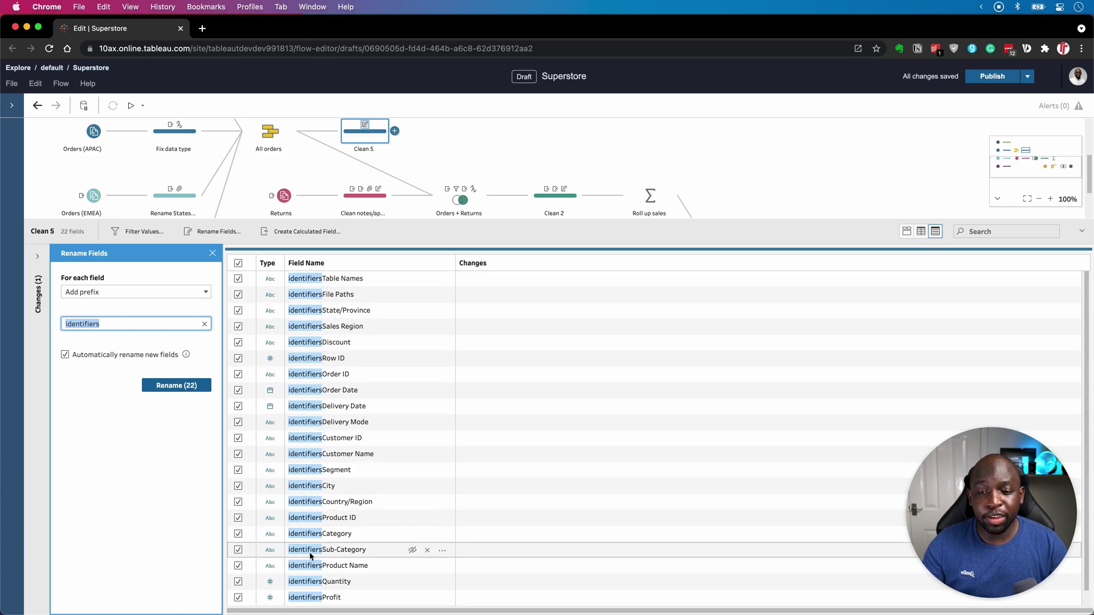
key(super+alt+a)
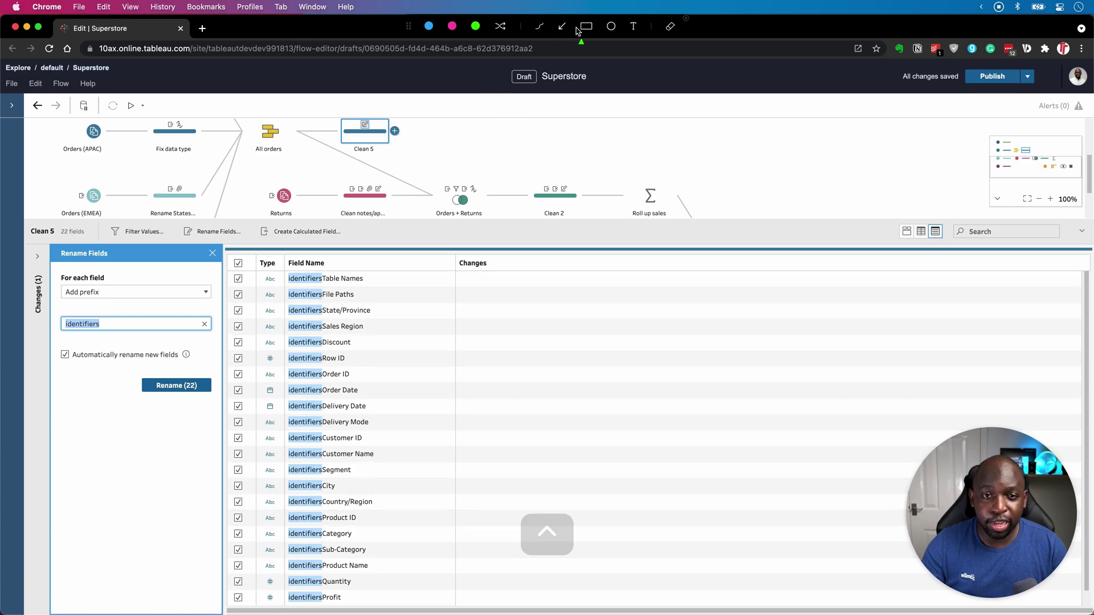
click(582, 29)
mouse_move(253, 238)
mouse_down()
mouse_move(335, 433)
mouse_move(353, 601)
mouse_up()
key(ctrl)
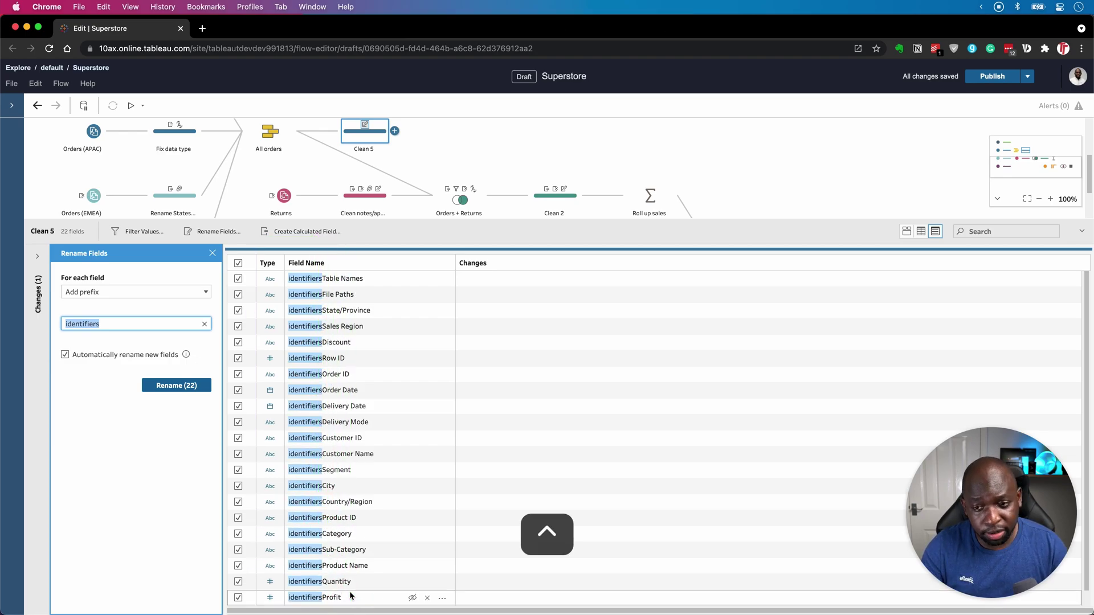
click(108, 324)
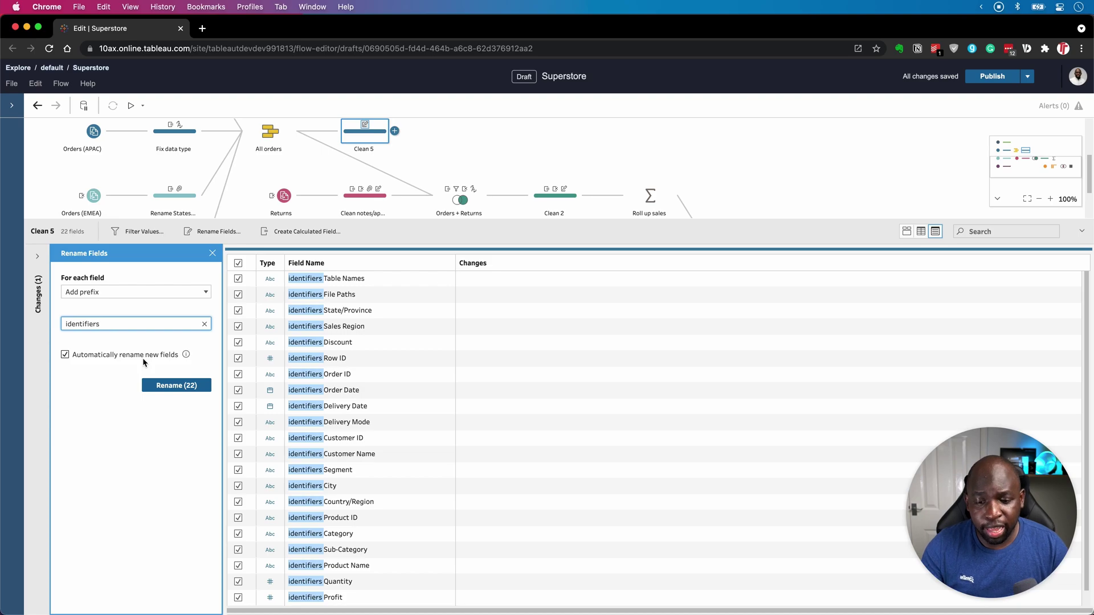
text(-)
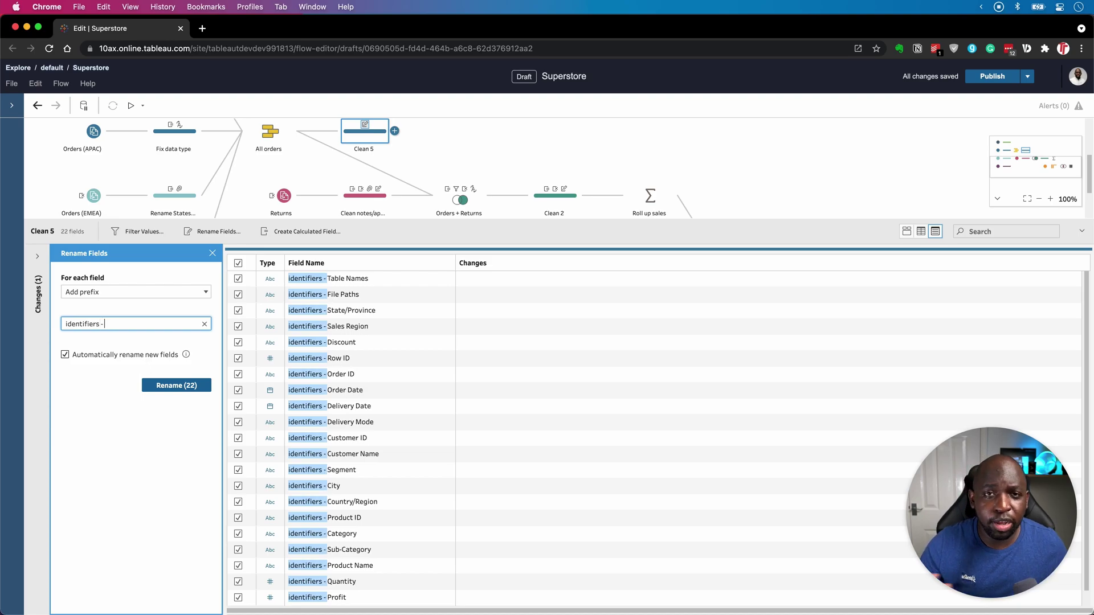
Step: Switch to Add suffix and move the dash in front, giving '- identifiers'
click(170, 292)
click(119, 330)
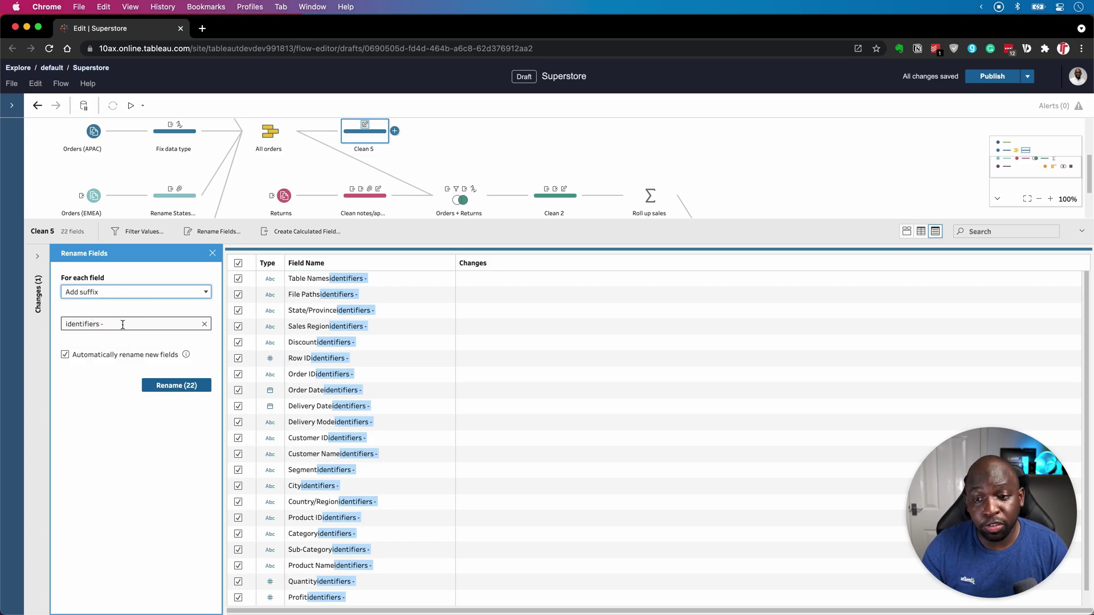
click(113, 325)
key(super+a)
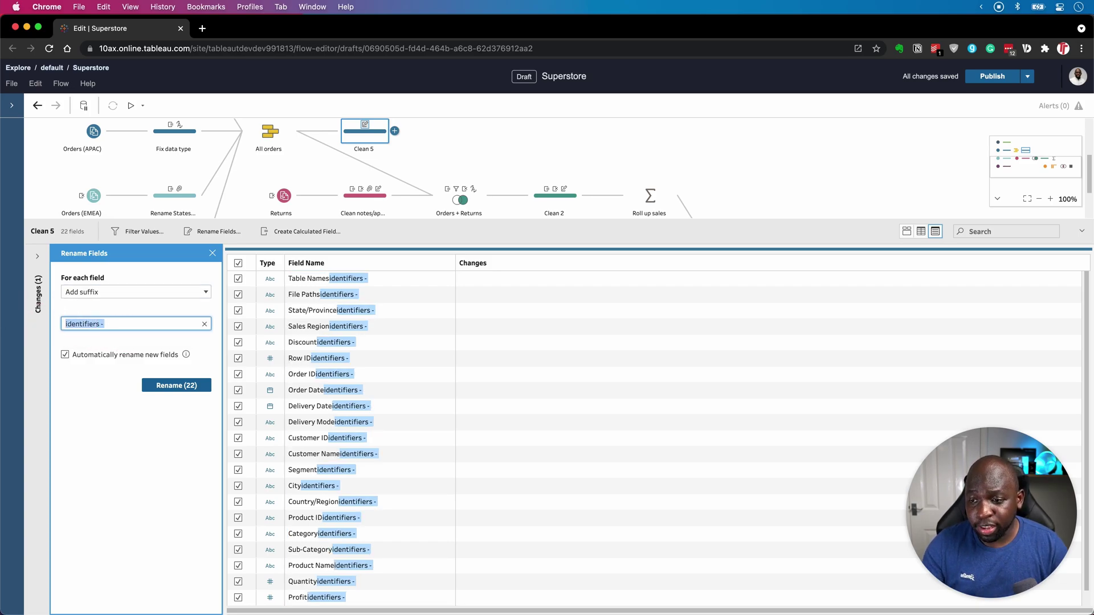
key(Right)
key(BackSpace)
key(BackSpace)
key(BackSpace)
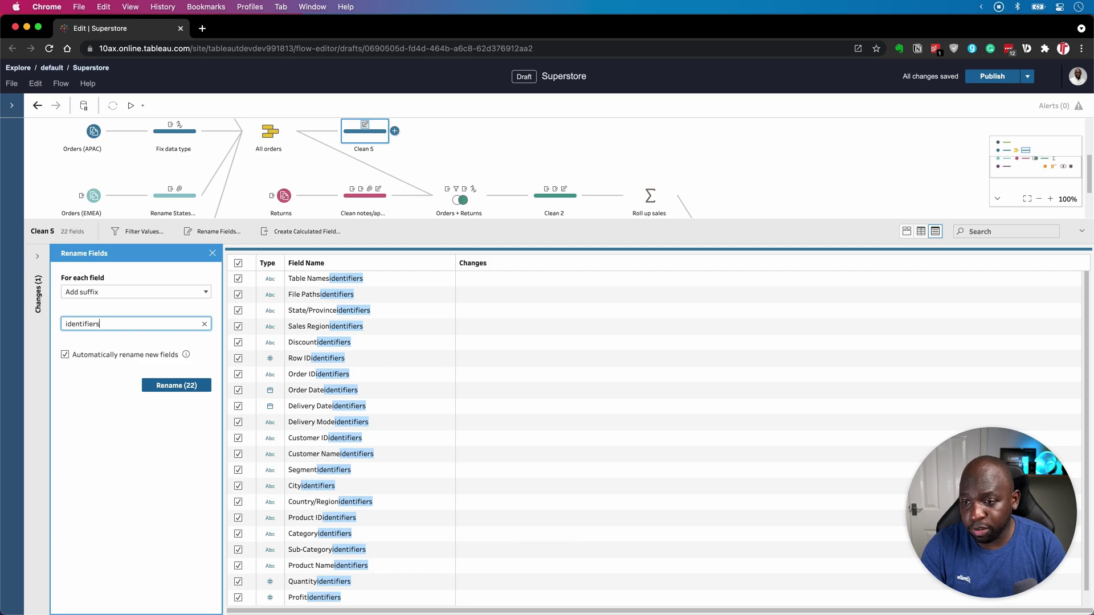
key(Left)
key(Left)
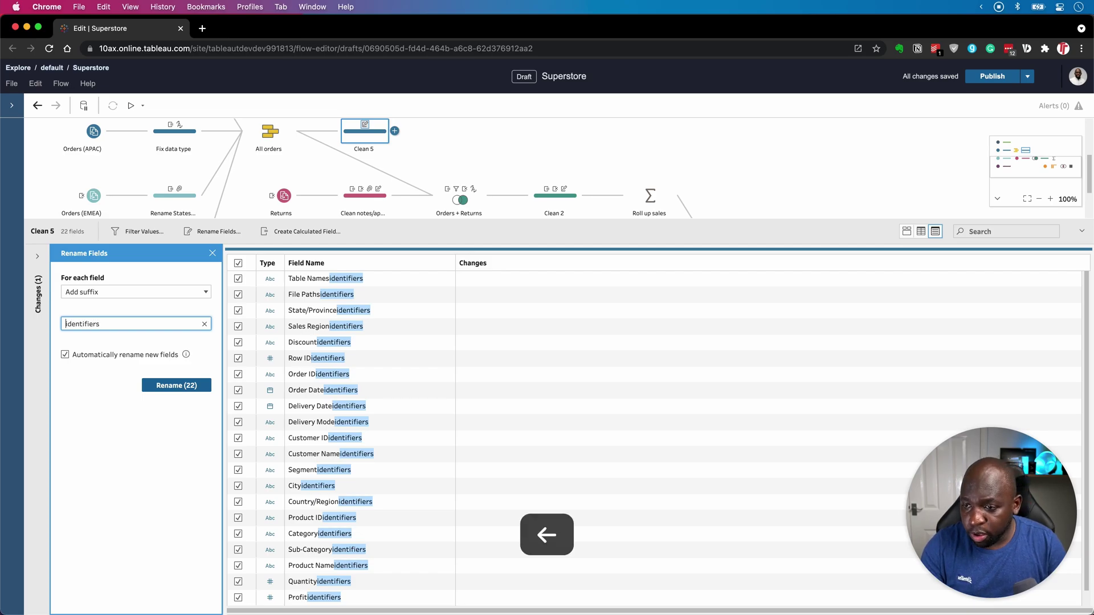
text(-)
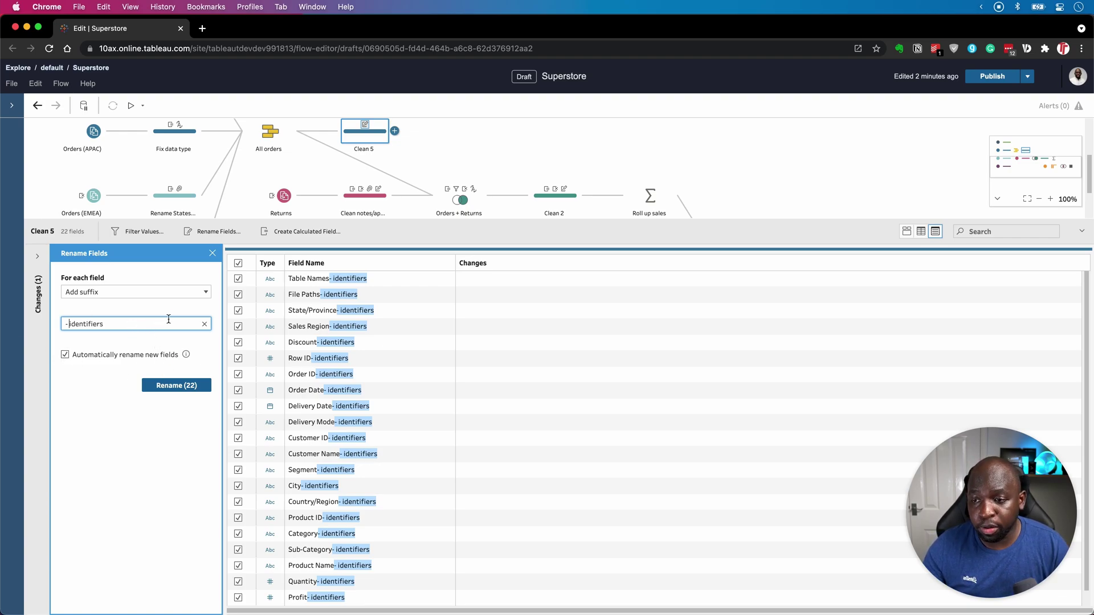
Step: Clear the suffix and return to Replace text, swapping 'ID' for 'Identifiers'
click(204, 325)
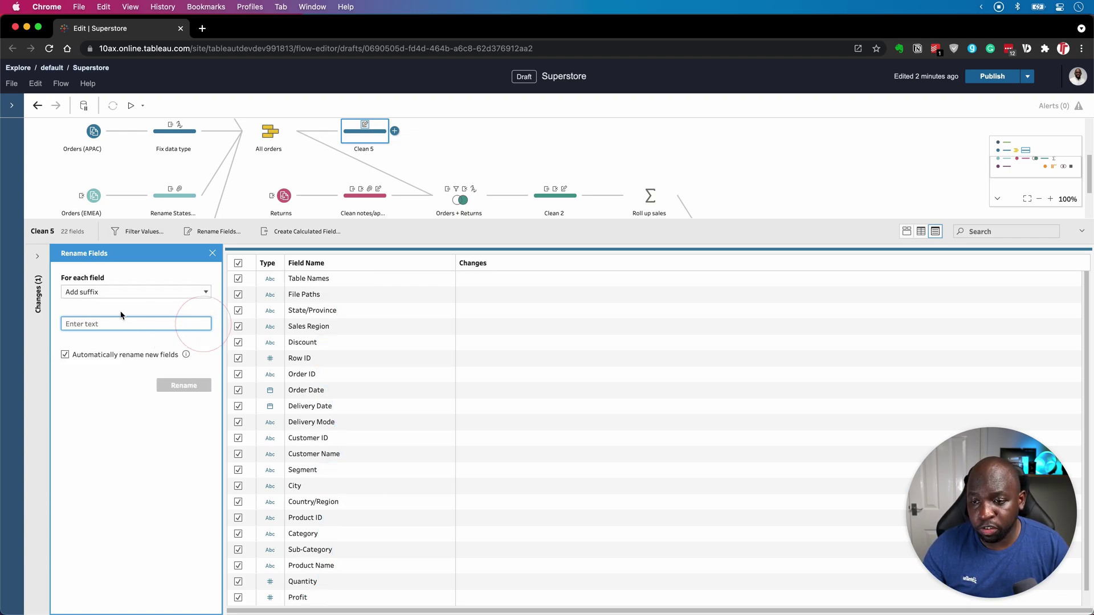
click(197, 292)
click(88, 308)
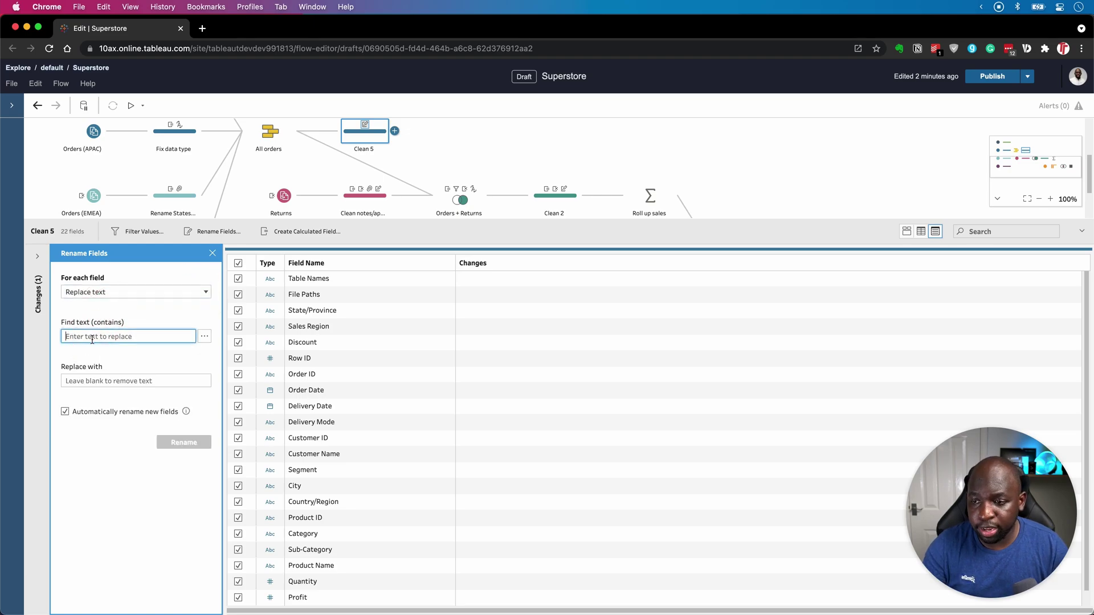
text(ID)
key(Tab)
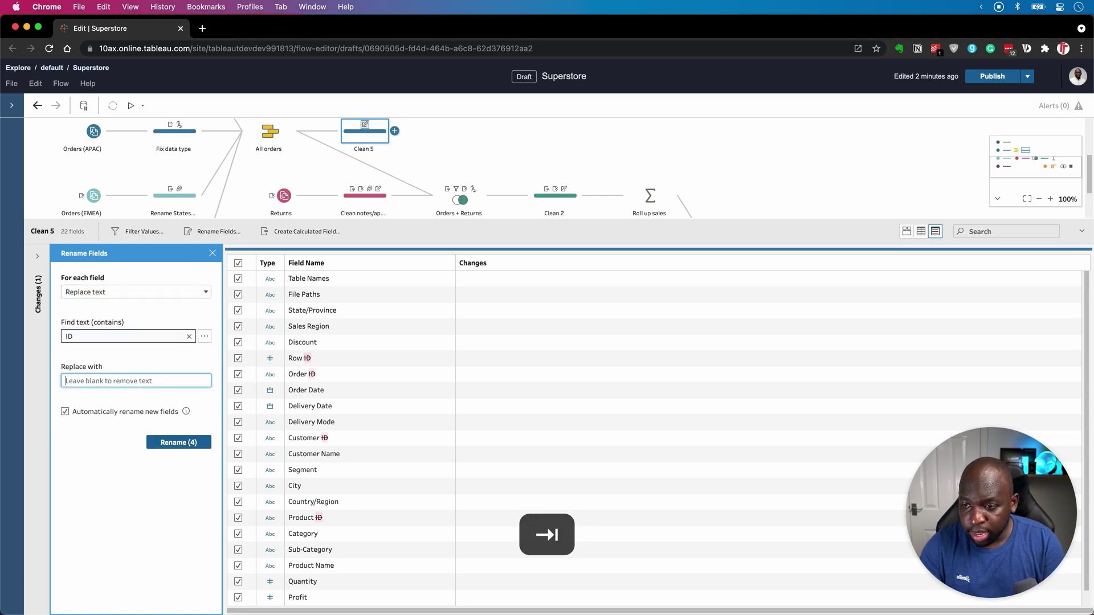
key(super+v)
key(super+a)
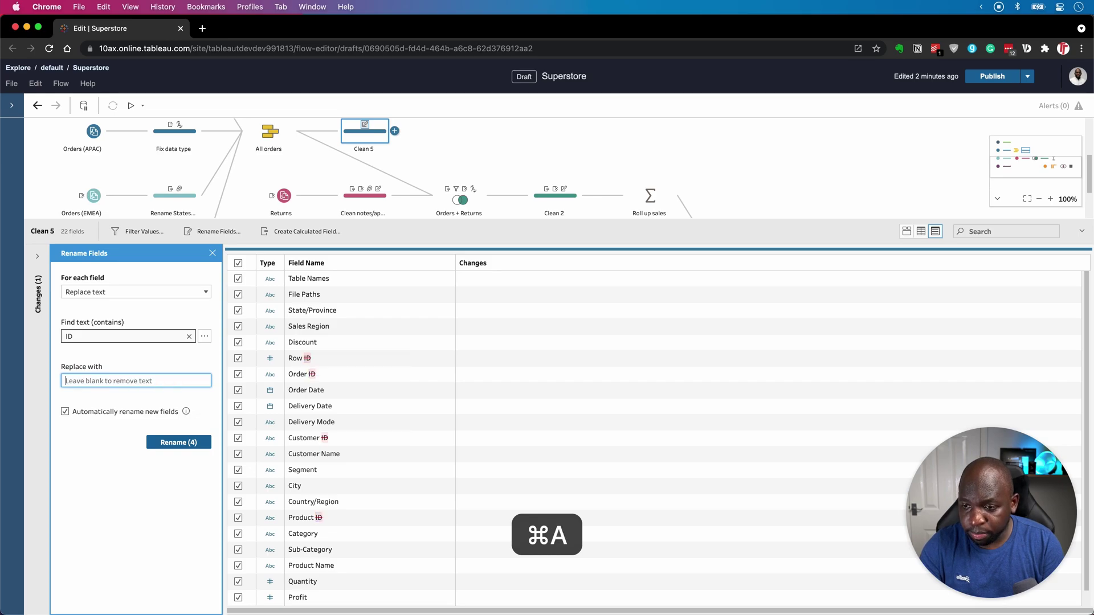
text(Iden)
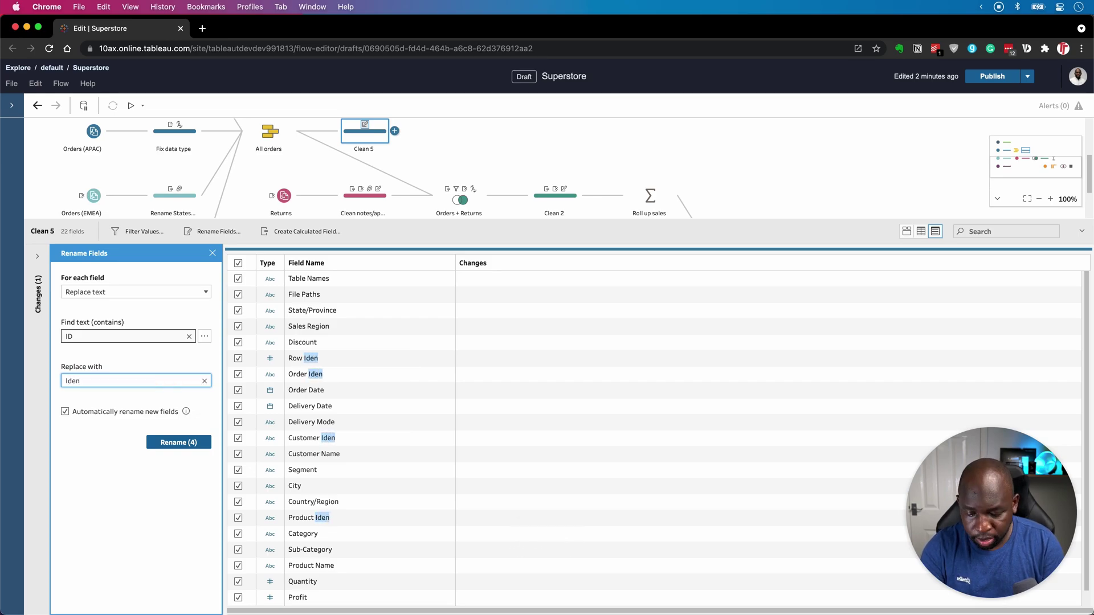
text(tifierds)
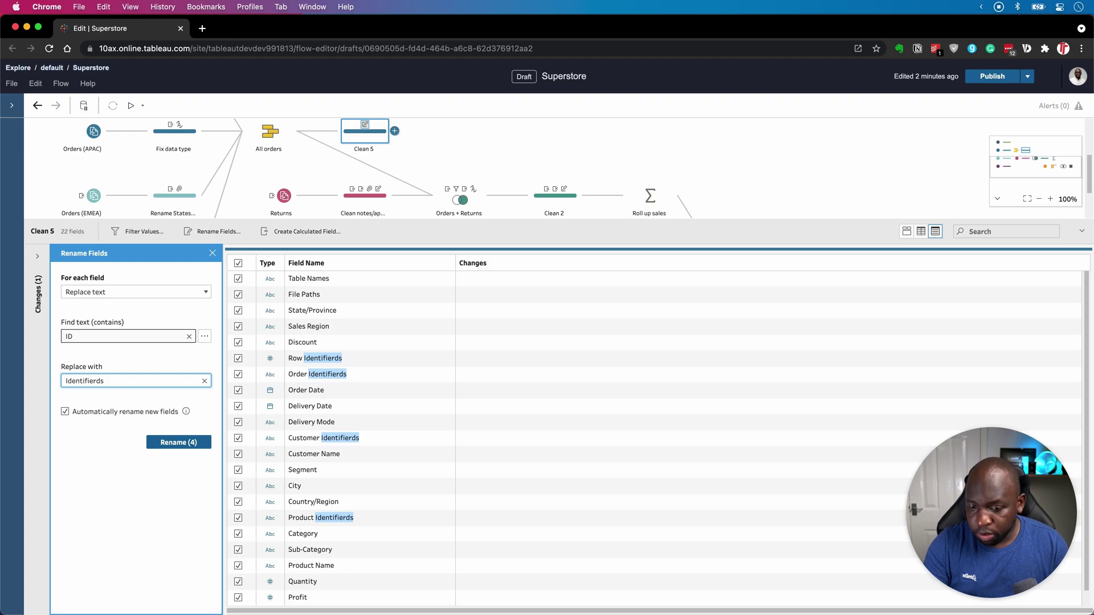
key(BackSpace)
key(BackSpace)
text(s)
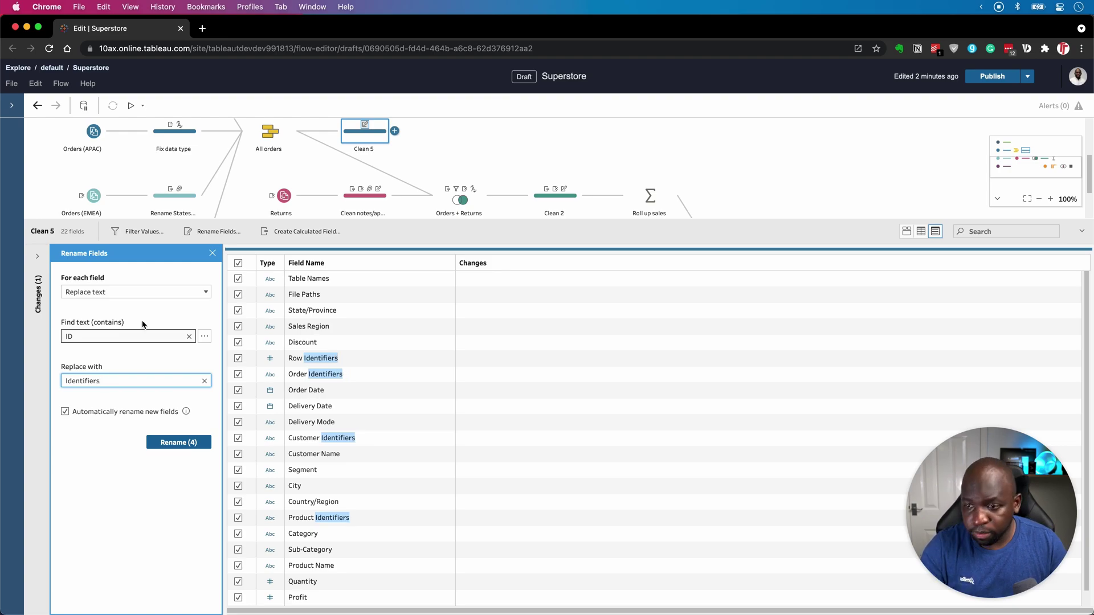
Step: Apply Rename (4), renaming Row, Order, Customer and Product ID to Identifiers
click(179, 447)
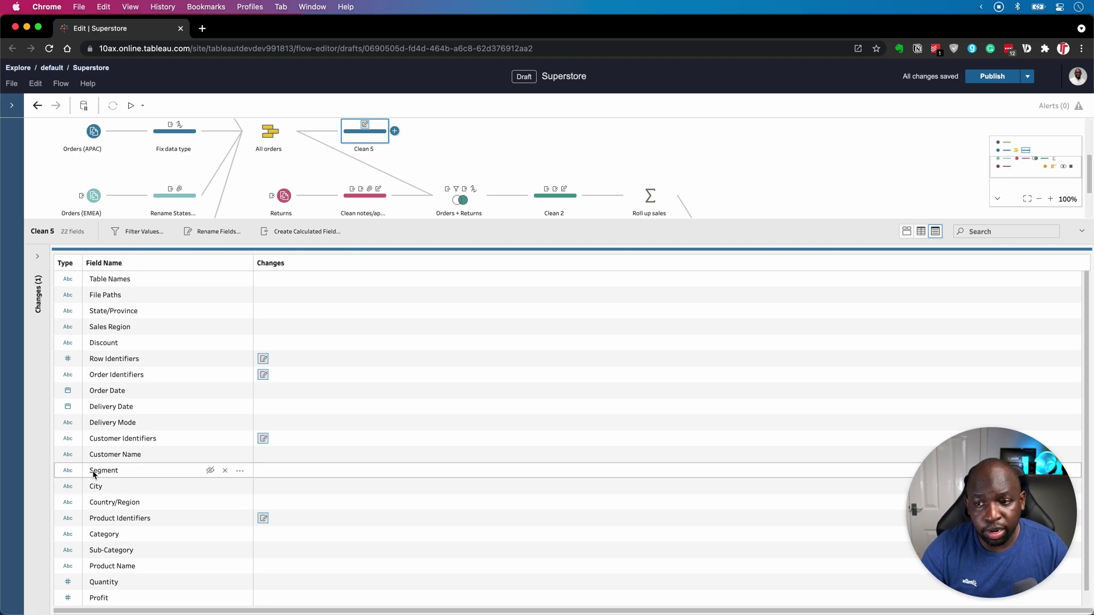
mouse_move(263, 374)
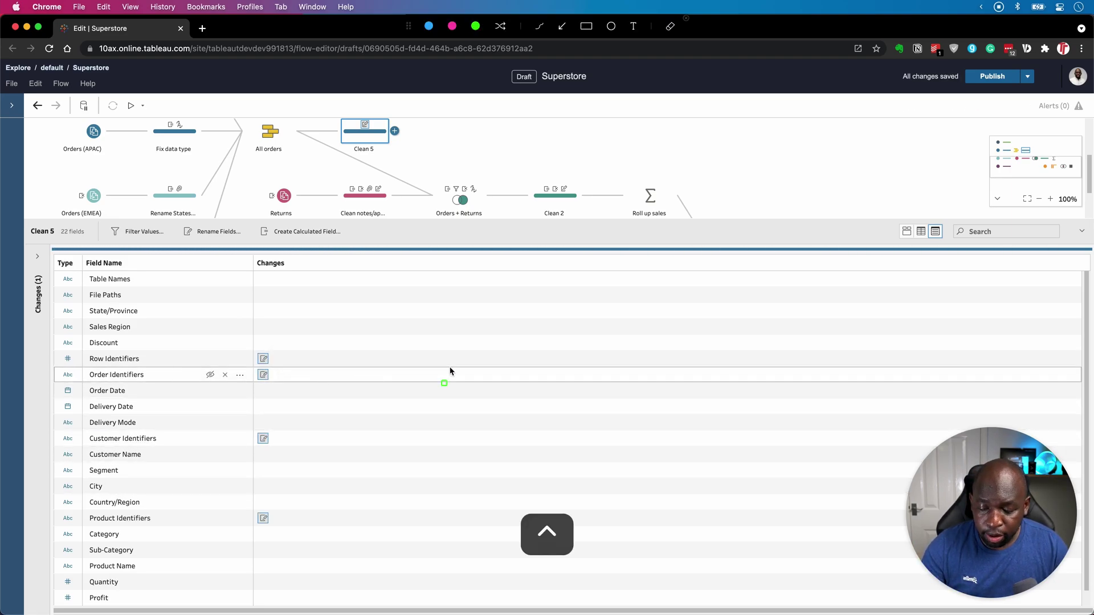
key(ctrl+alt+a)
drag(251, 343, 285, 542)
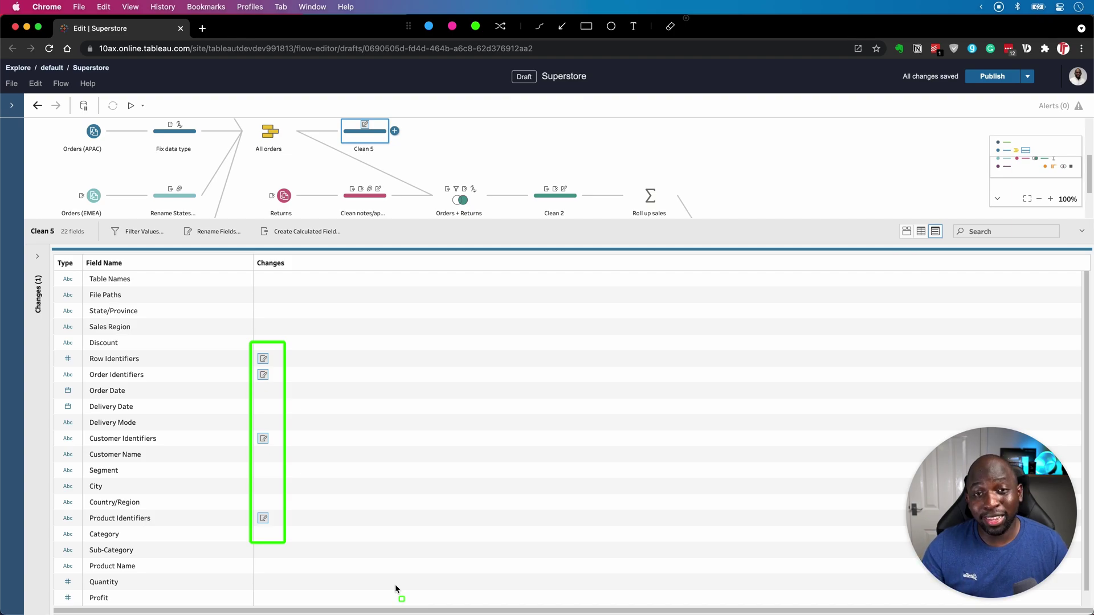
key(ctrl)
Step: Expand Changes (1) to view the Rename Fields entry replacing ID with Identifiers
click(39, 260)
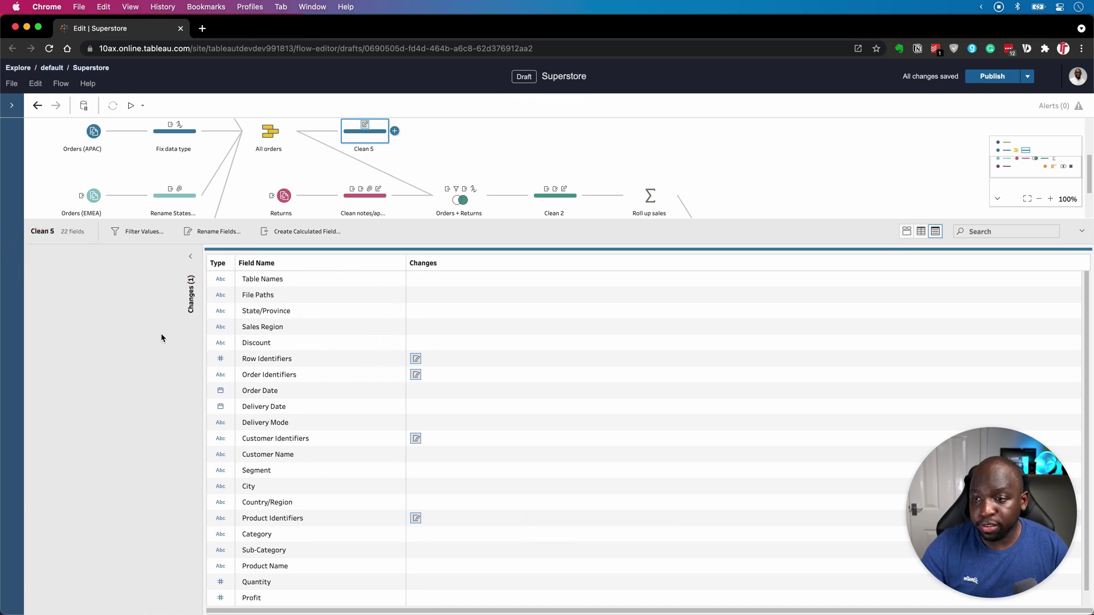
key(ctrl)
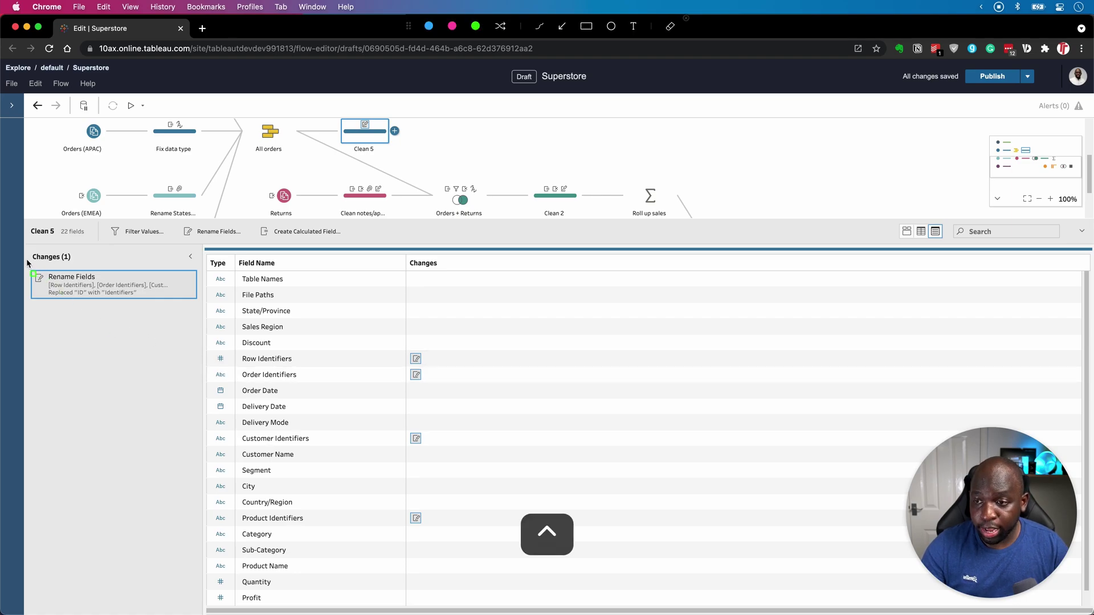
mouse_move(26, 258)
mouse_down()
mouse_move(50, 291)
mouse_move(202, 309)
mouse_up()
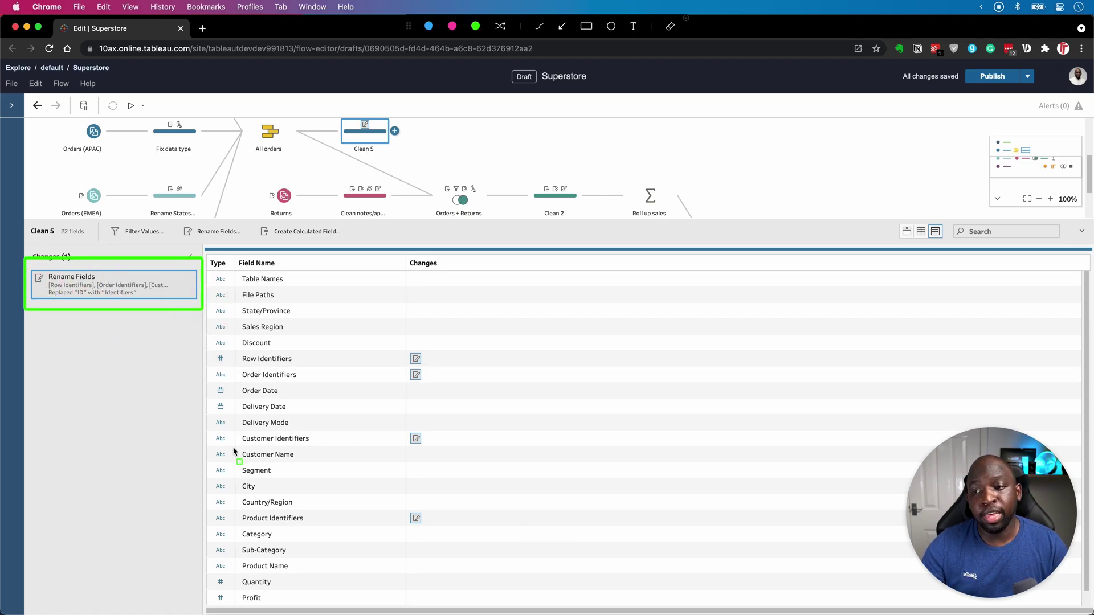